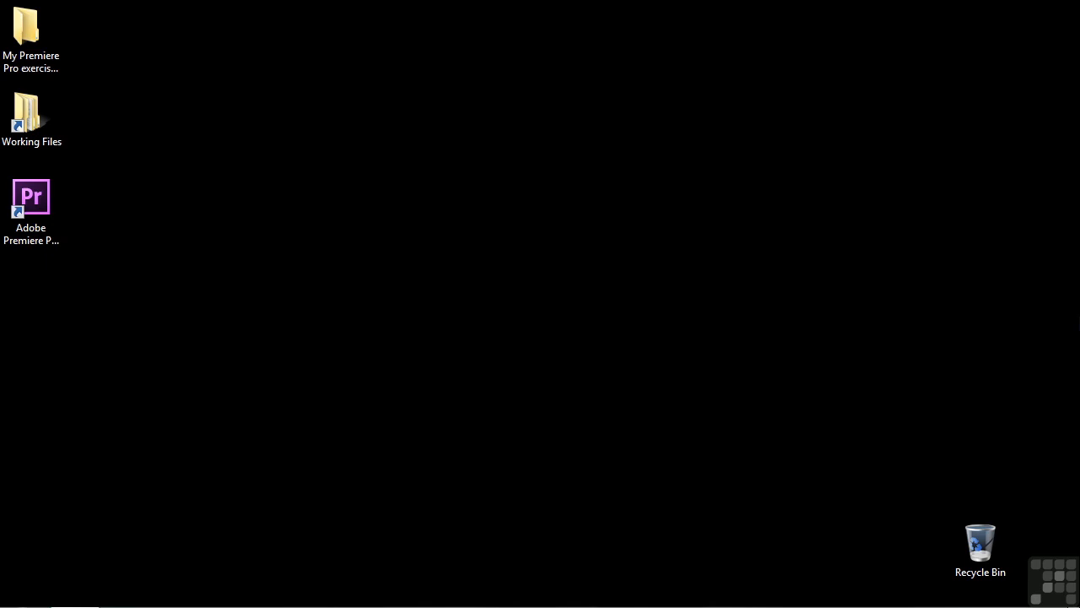
Open the project 0904-effect properties.prproj from the projects folder inside Working Files.
double_click(28, 114)
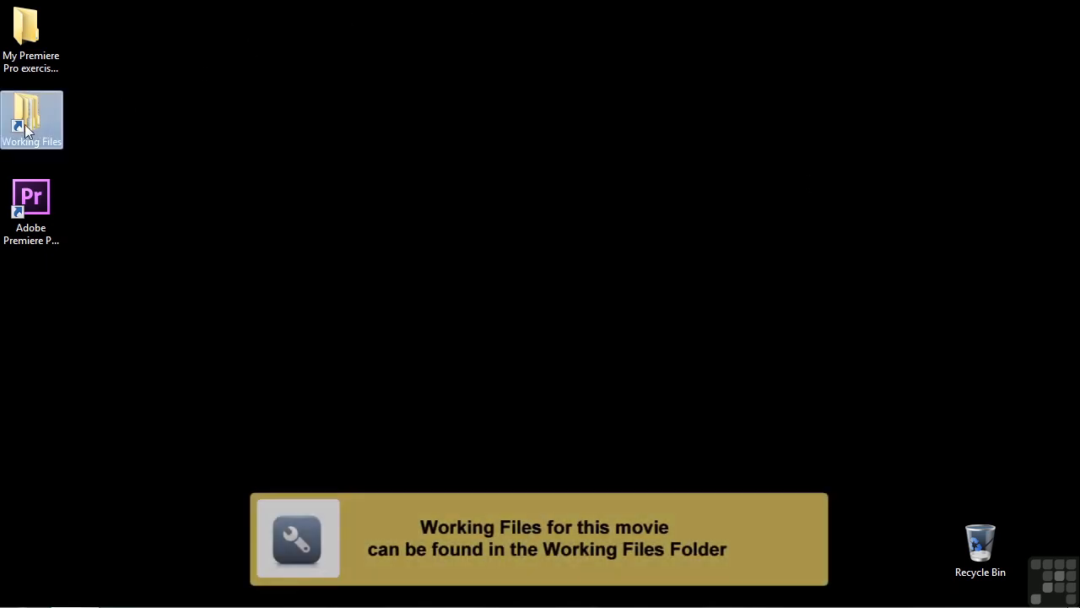
double_click(455, 296)
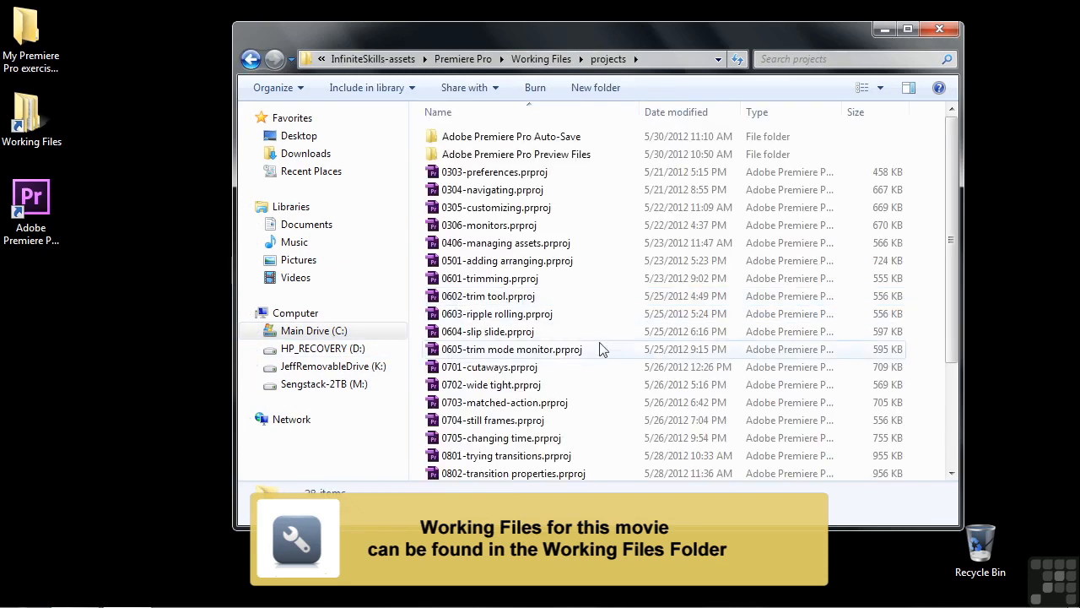
left_click_drag(951, 358, 961, 461)
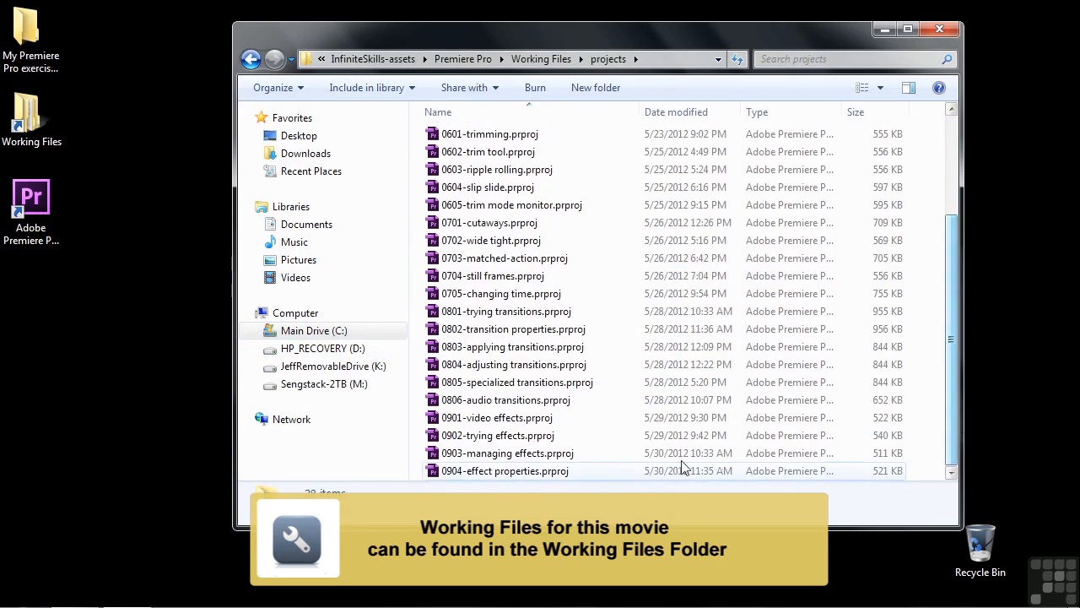
left_click(488, 473)
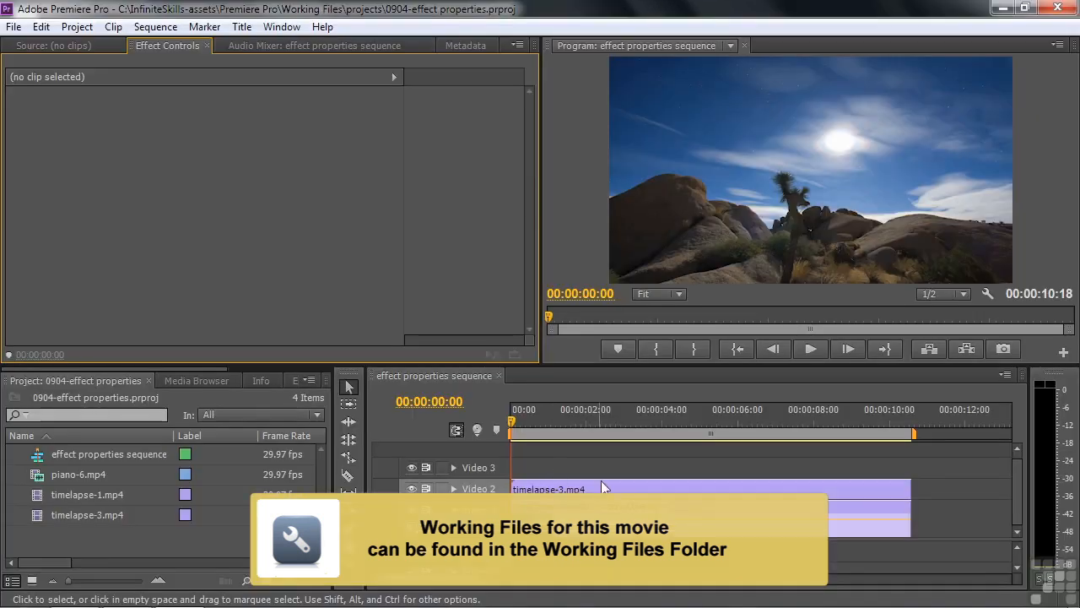
Select the timelapse-3.mp4 clip on Video 2 and move the playhead to 00:00:01:02.
left_click(605, 488)
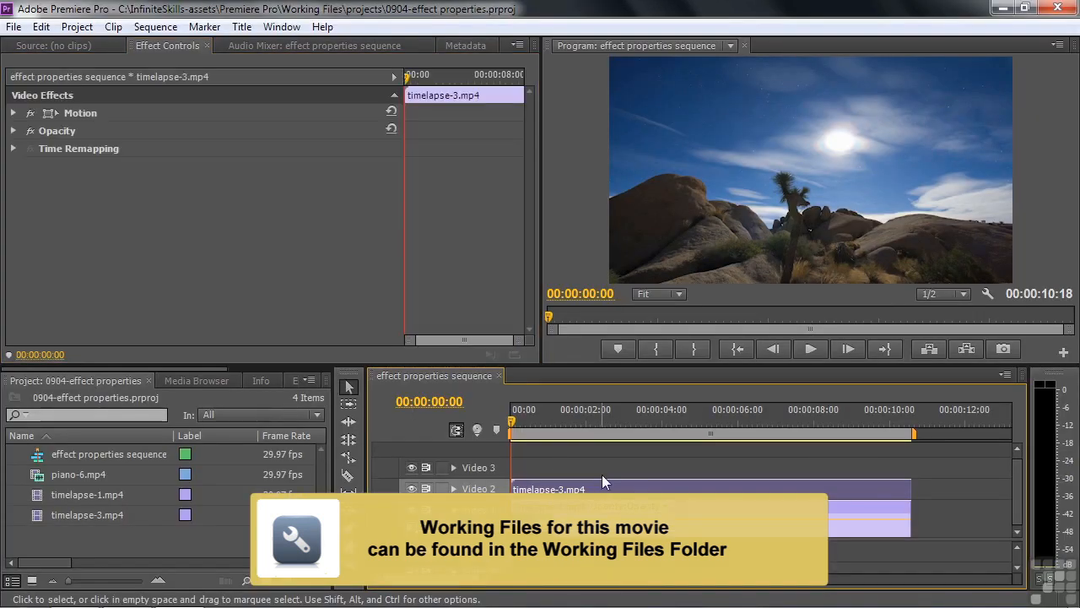
left_click_drag(510, 425, 551, 422)
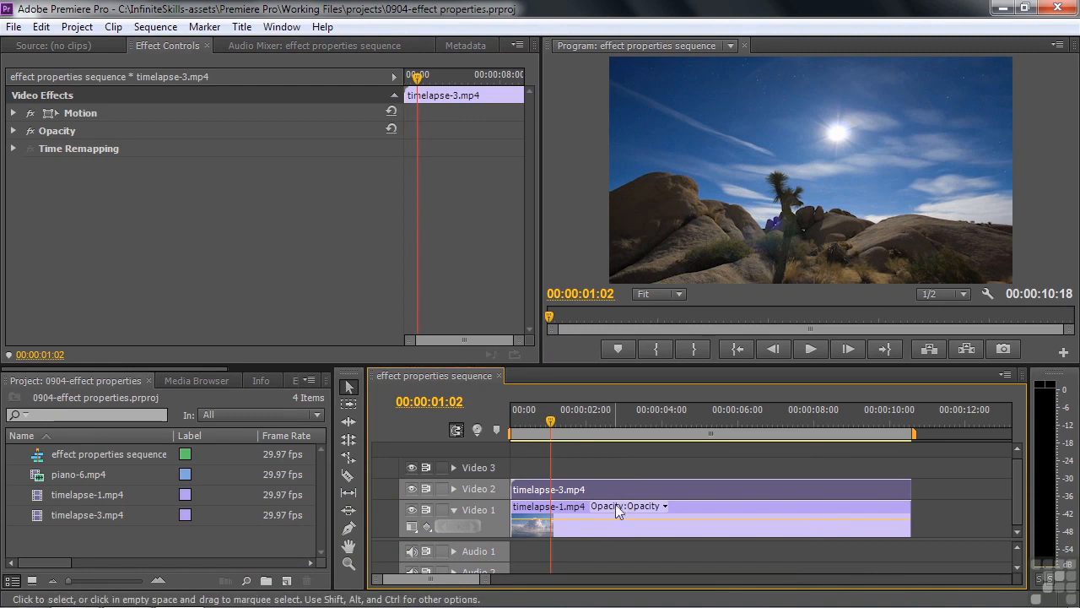
mouse_move(605, 486)
left_mouse_down()
mouse_move(690, 492)
mouse_move(624, 493)
left_mouse_up()
mouse_move(588, 526)
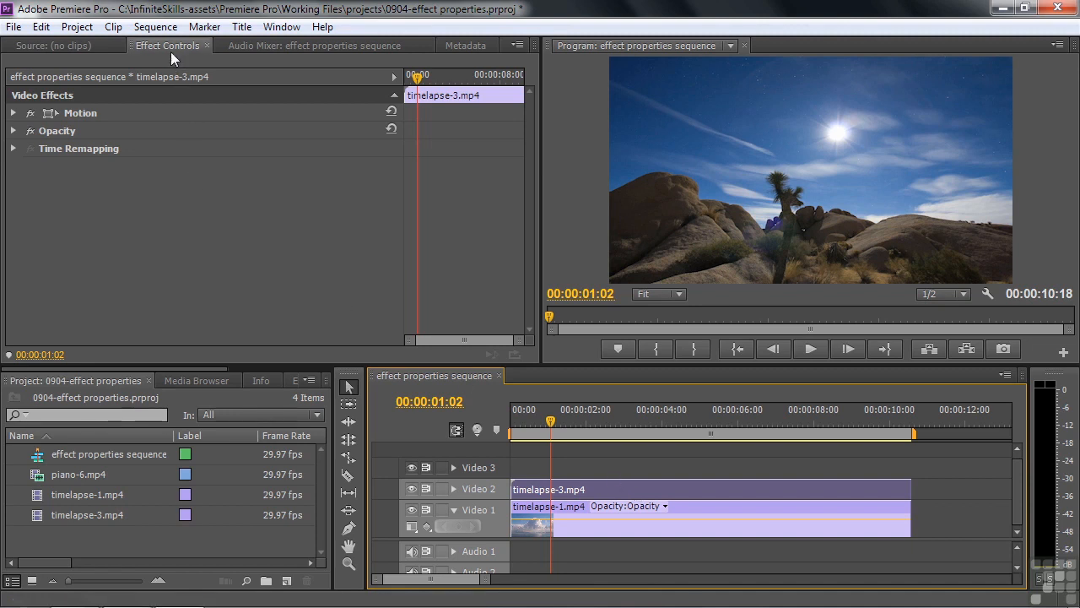
Reposition timelapse-3.mp4 in the frame by setting its Motion Position to 800, 846.
left_click(14, 113)
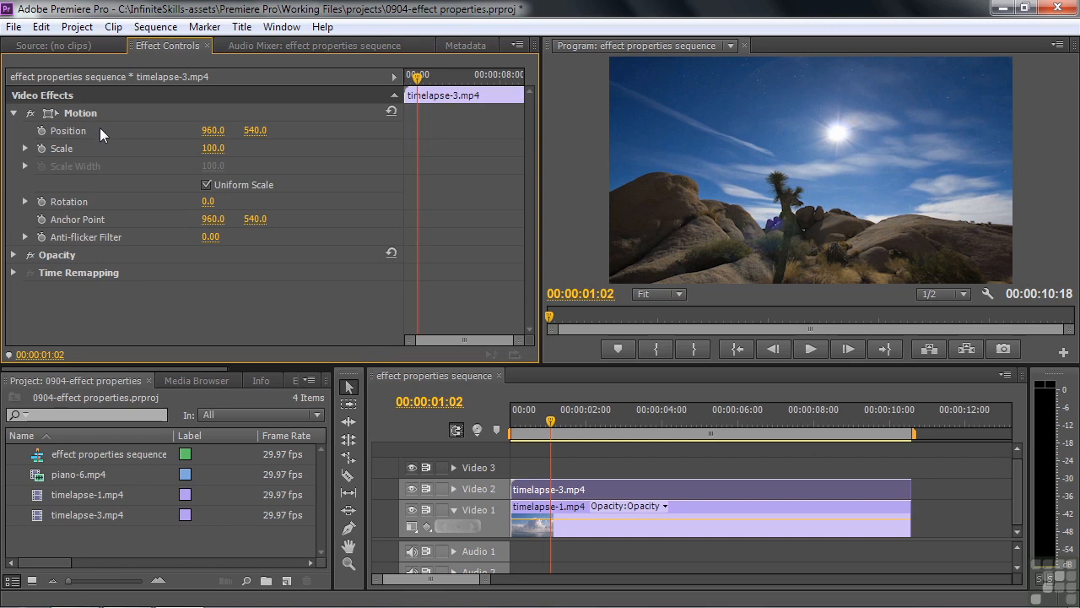
left_click(213, 134)
type("800")
key("Return")
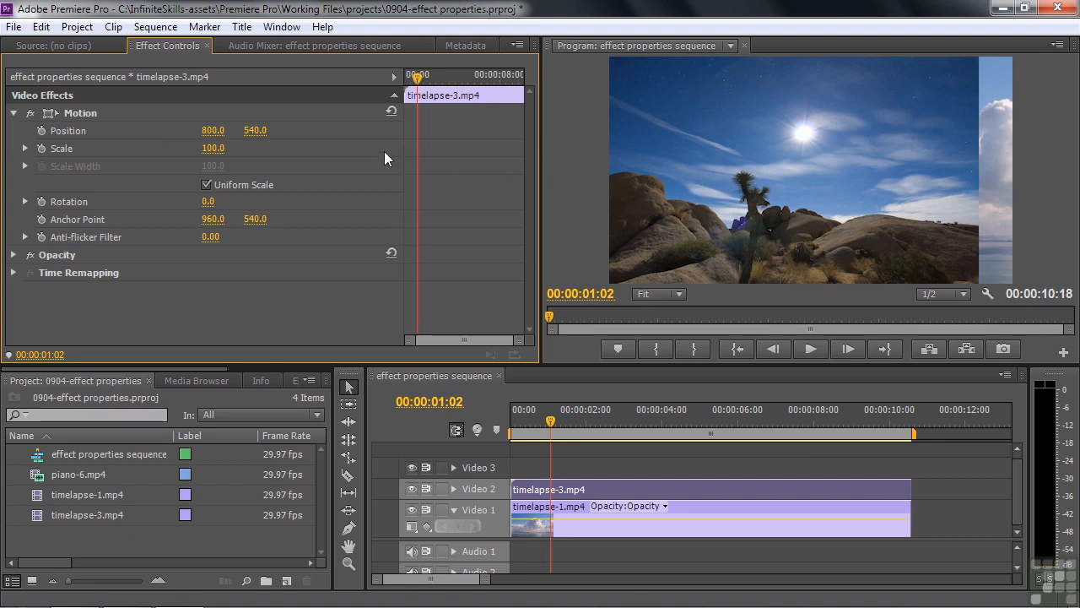
left_click(251, 132)
type("608")
key("Return")
left_click_drag(255, 130, 456, 131)
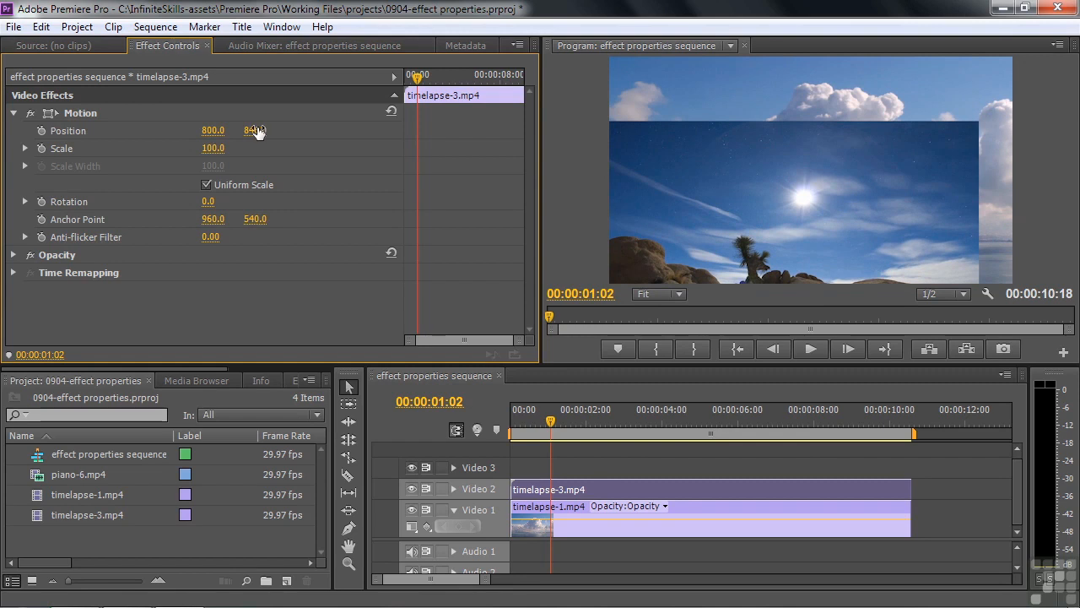
Try shrinking and enlarging timelapse-3.mp4 with its Scale property, ending at the 600 maximum.
left_click(26, 149)
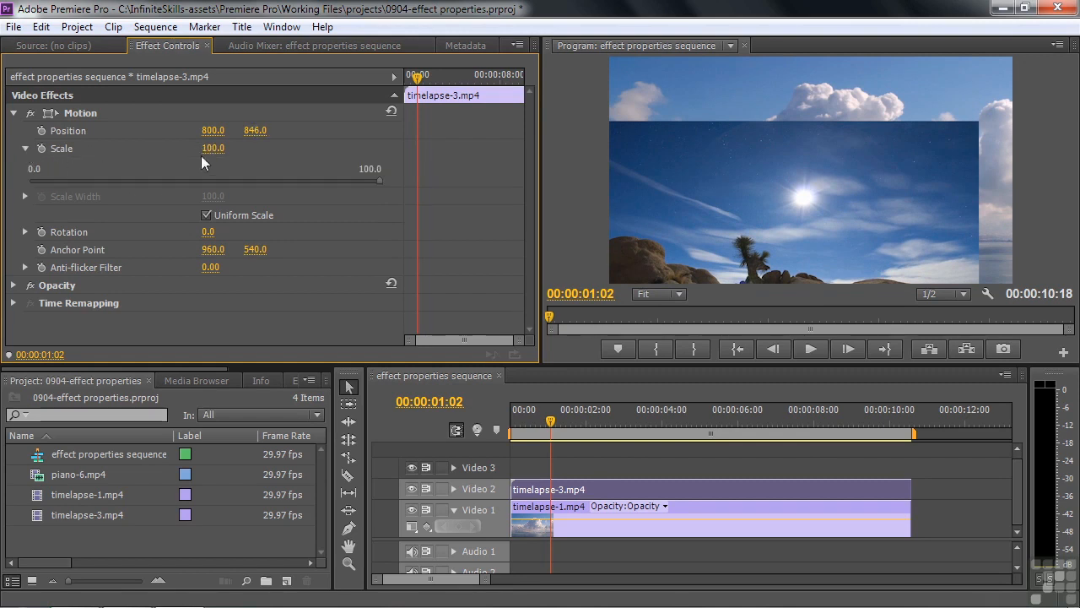
left_click_drag(378, 181, 255, 182)
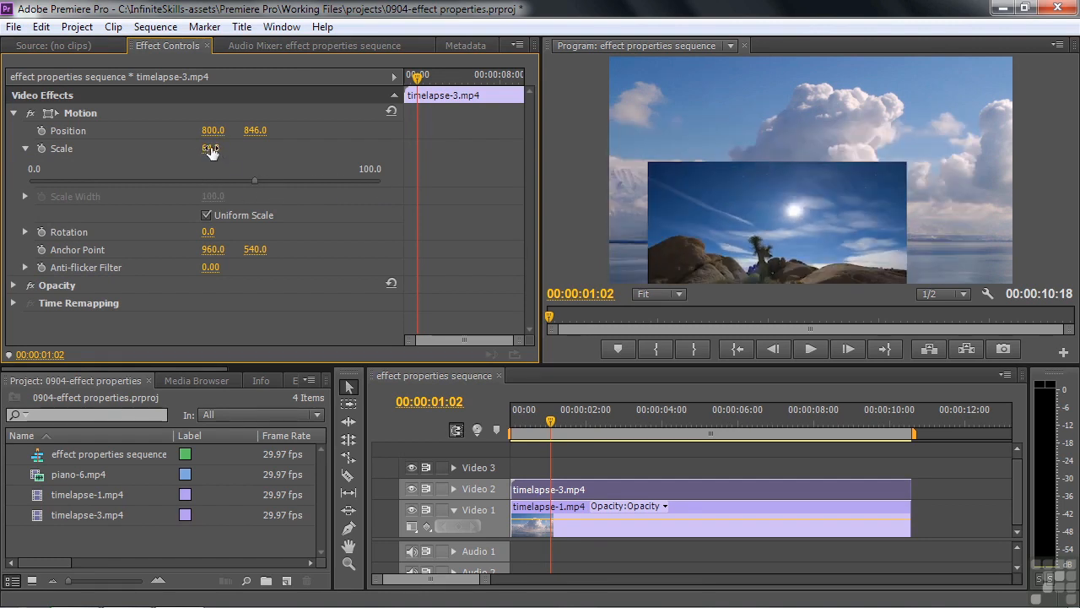
left_click_drag(211, 149, 235, 154)
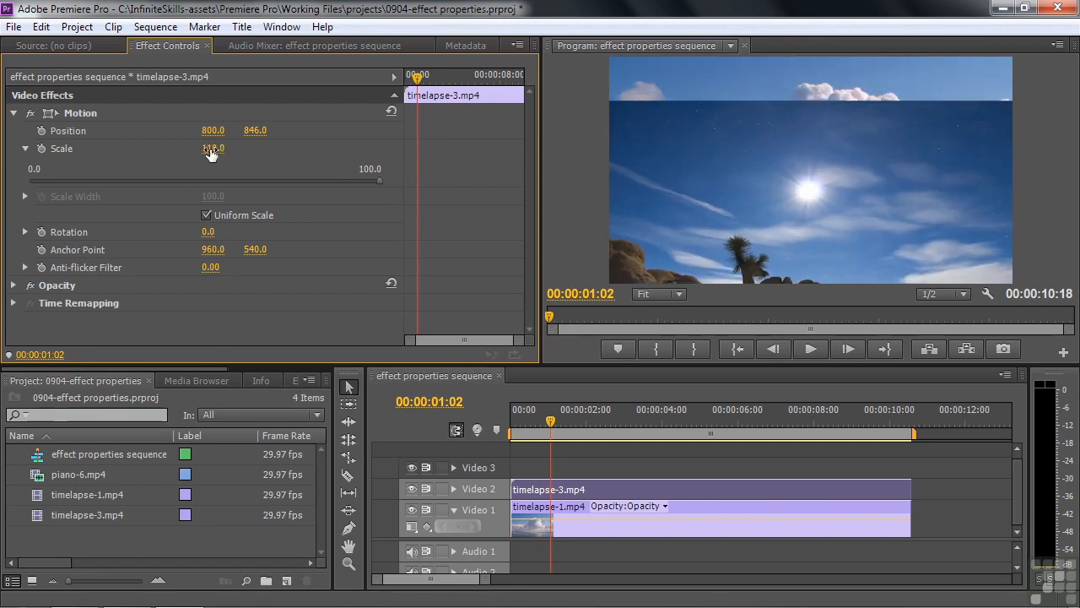
left_click(213, 149)
type("1000")
key("Return")
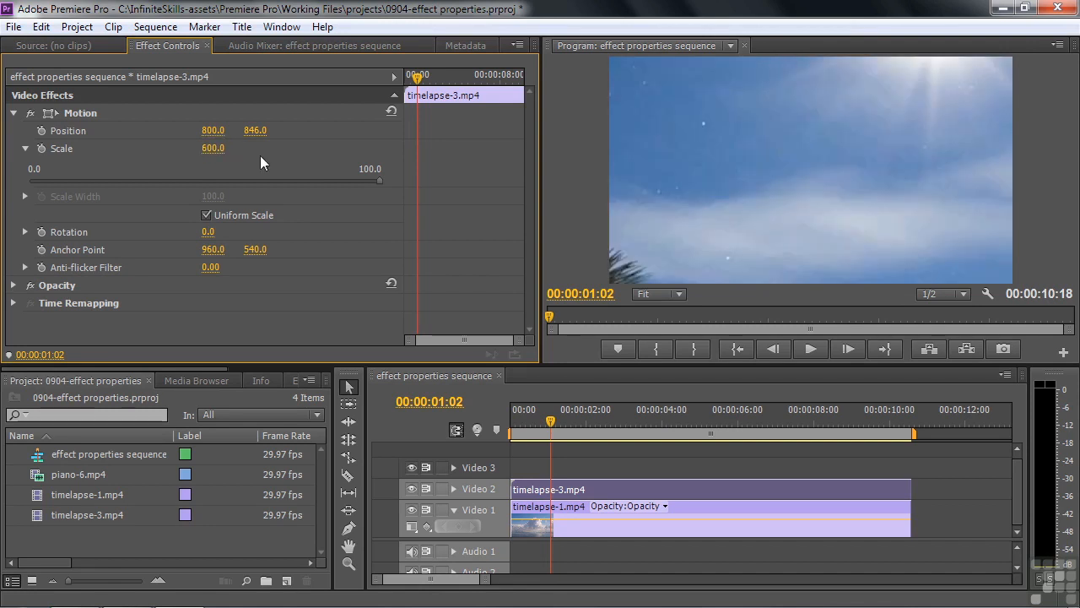
Bring the Scale of timelapse-3.mp4 back to 100 and reduce it to 69.
mouse_move(379, 180)
left_mouse_down()
mouse_move(218, 196)
mouse_move(382, 180)
left_mouse_up()
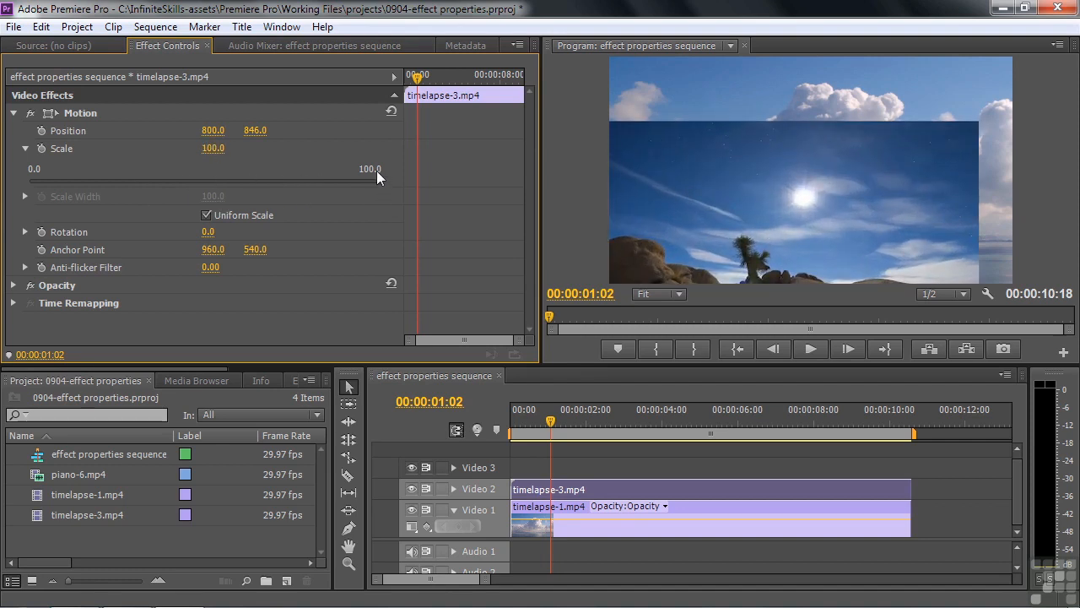
left_click(213, 148)
type("150")
key("Return")
left_click_drag(212, 147, 145, 147)
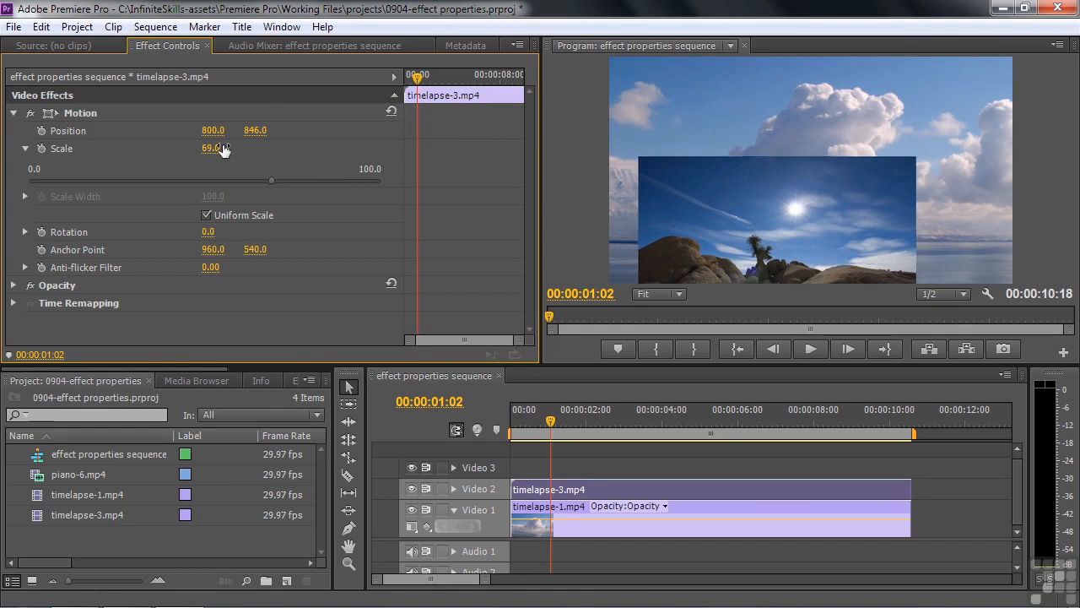
Spin timelapse-3.mp4 through several turns and set its Rotation to exactly 5x0.0°.
left_click(25, 230)
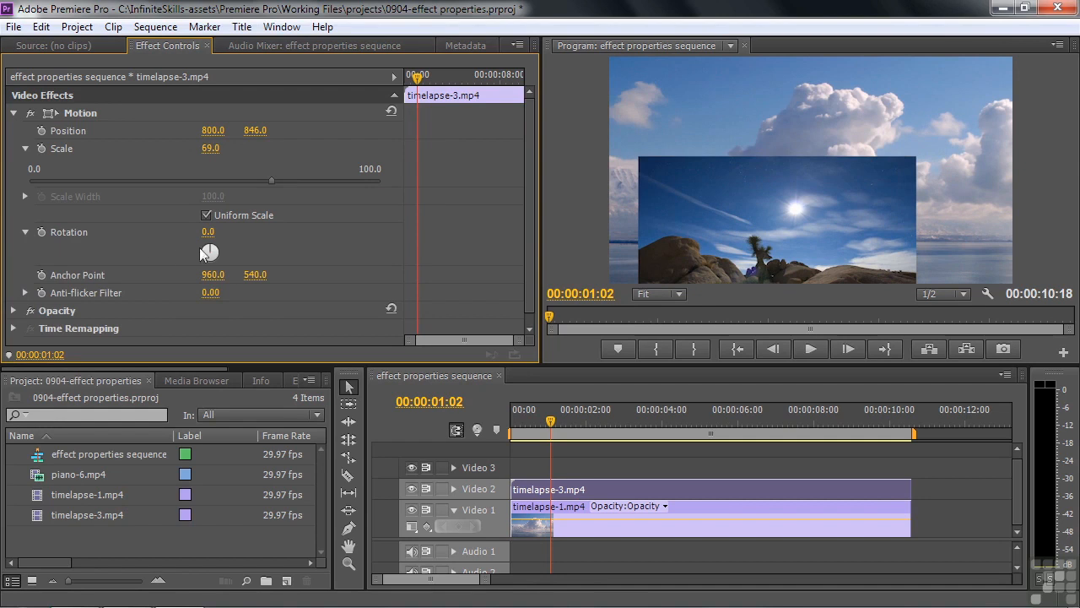
left_click_drag(210, 252, 238, 251)
left_click_drag(405, 252, 219, 245)
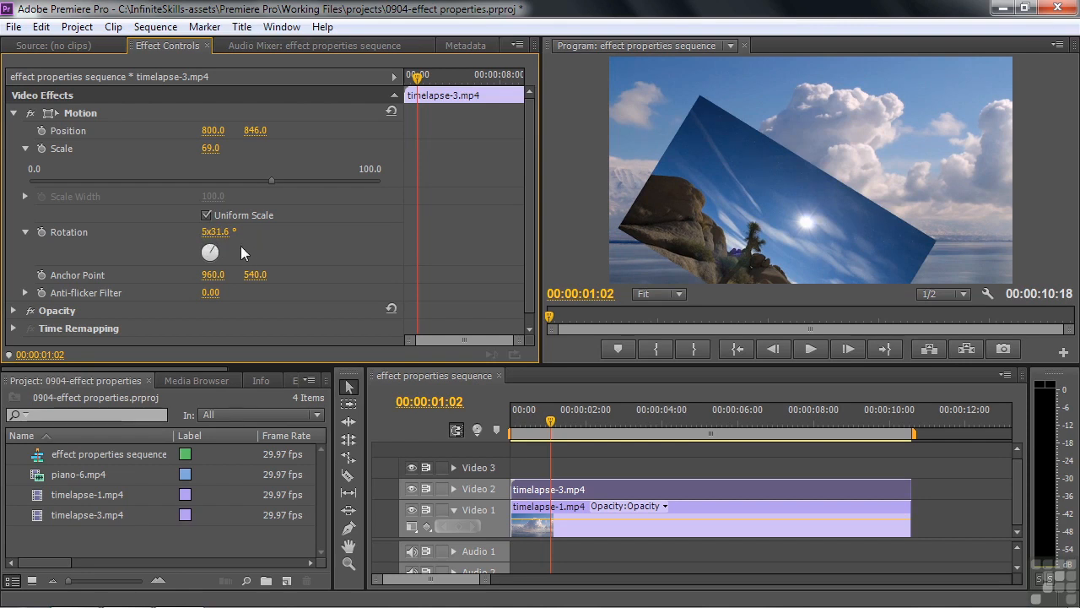
left_click(221, 232)
left_click_drag(218, 232, 254, 238)
key("BackSpace")
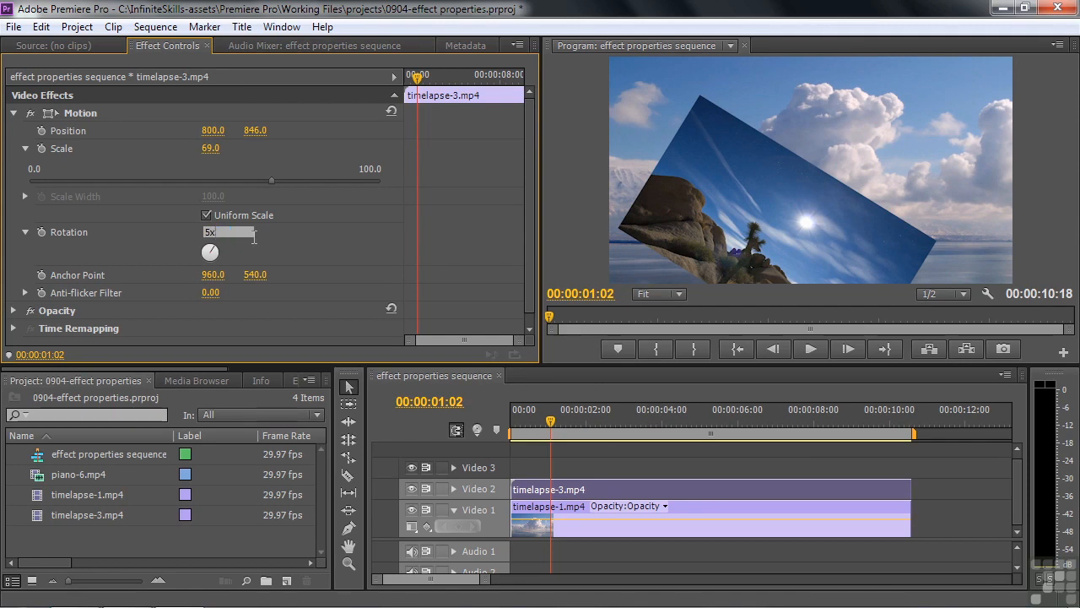
key("Return")
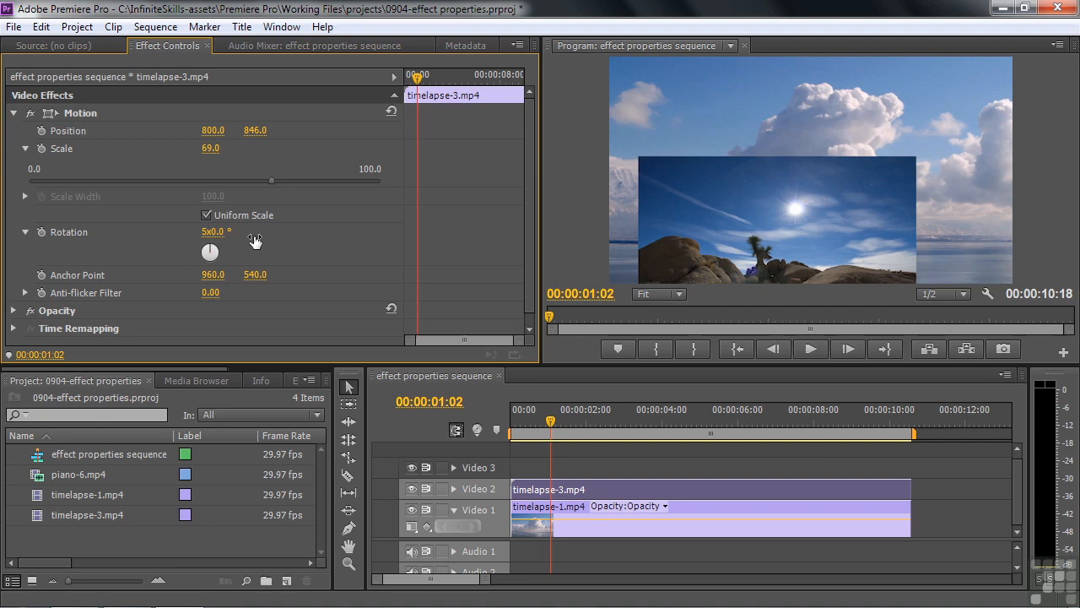
Play the sequence to 00:00:03:21 and turn on Rotation animation there, creating a 5x0.0° keyframe.
key("space")
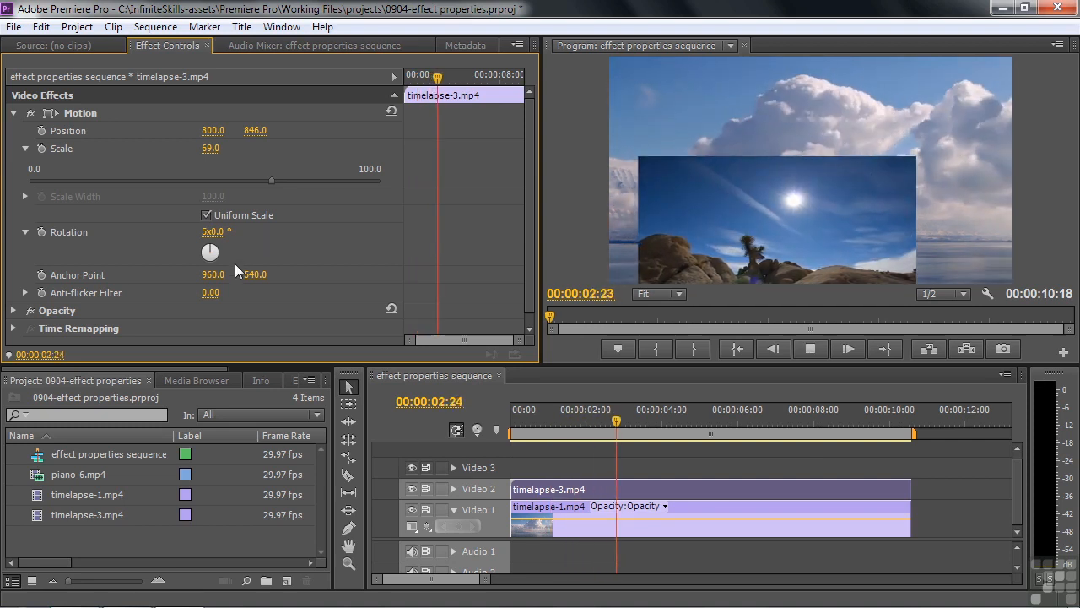
key("space")
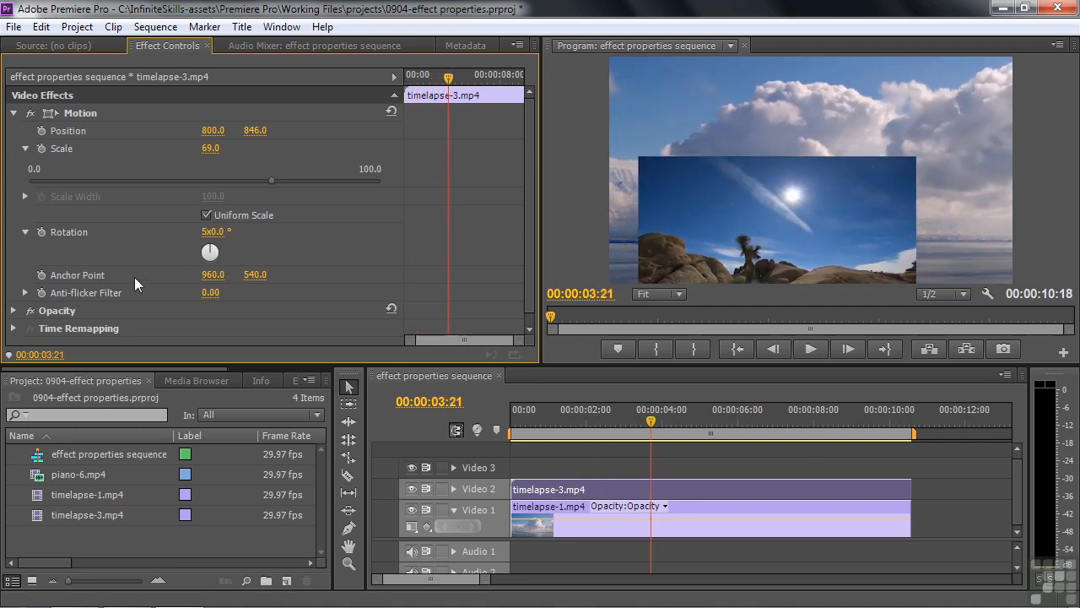
left_click(40, 232)
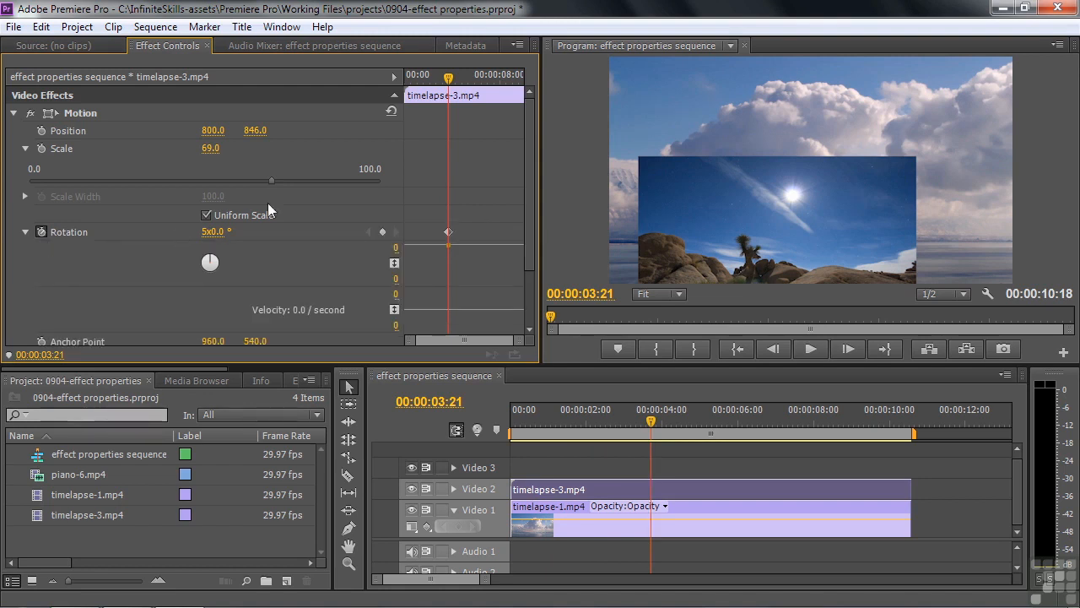
Set Rotation to 0 at 00:00:00:00 so the clip spins from the start, and play the animation.
left_click_drag(448, 77, 390, 93)
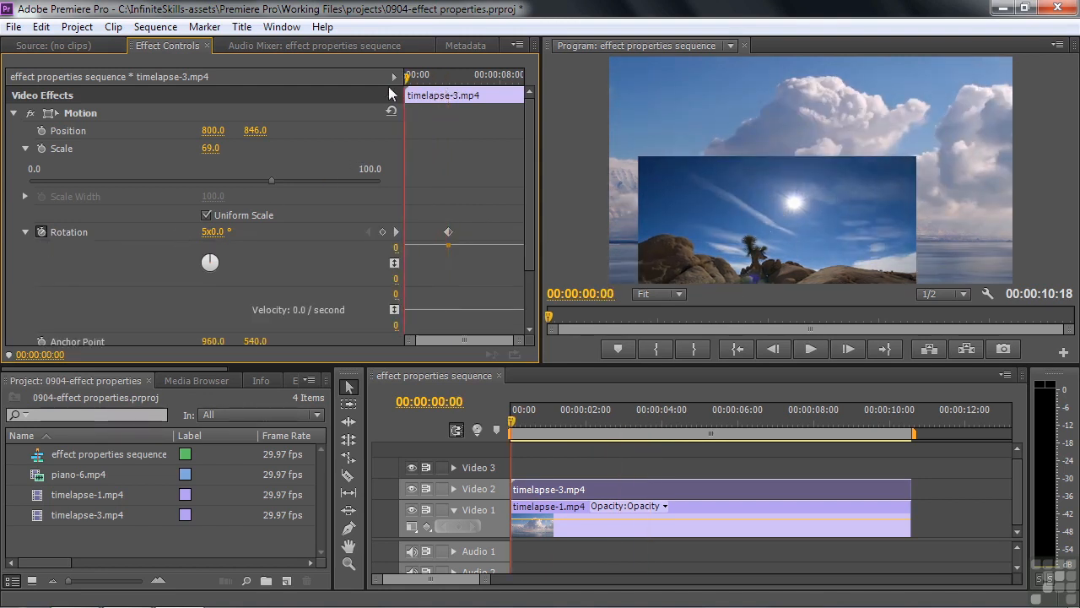
left_click(213, 232)
type("0")
key("Return")
key("space")
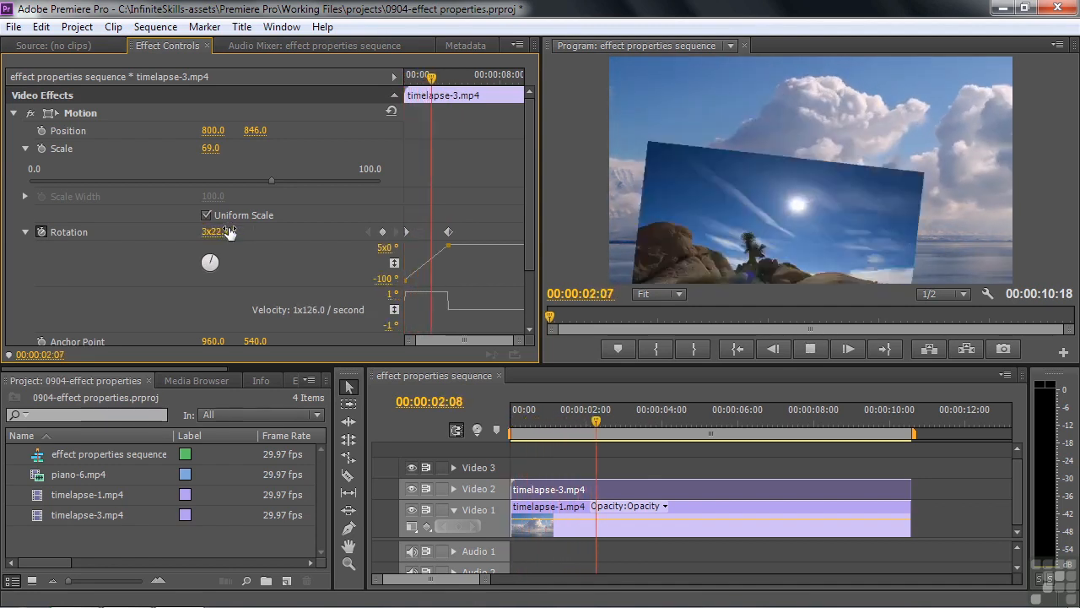
key("space")
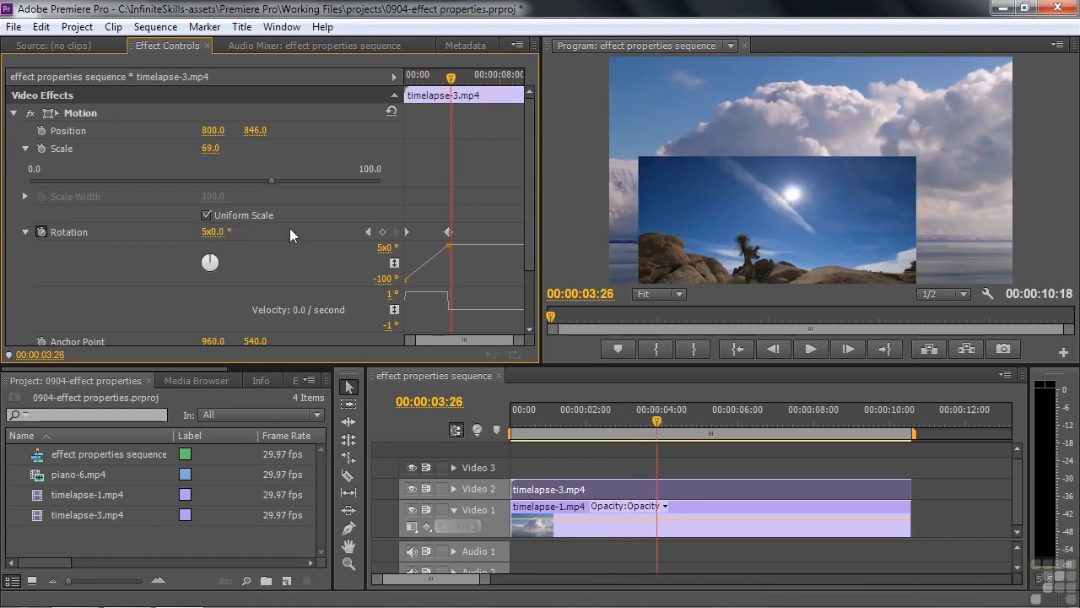
Delete the two Rotation keyframes of timelapse-3.mp4.
left_click(448, 233)
key("Delete")
left_click(407, 232)
key("Delete")
Reset the Motion effect of timelapse-3.mp4 and clear its remaining Rotation keyframe and animation.
left_click(391, 113)
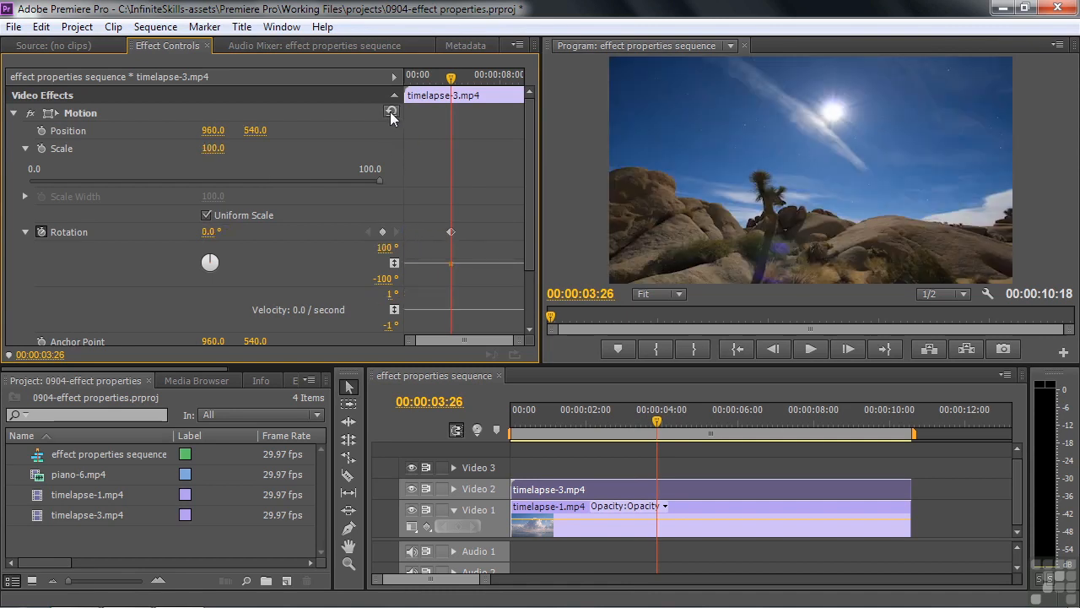
left_click(451, 232)
key("Delete")
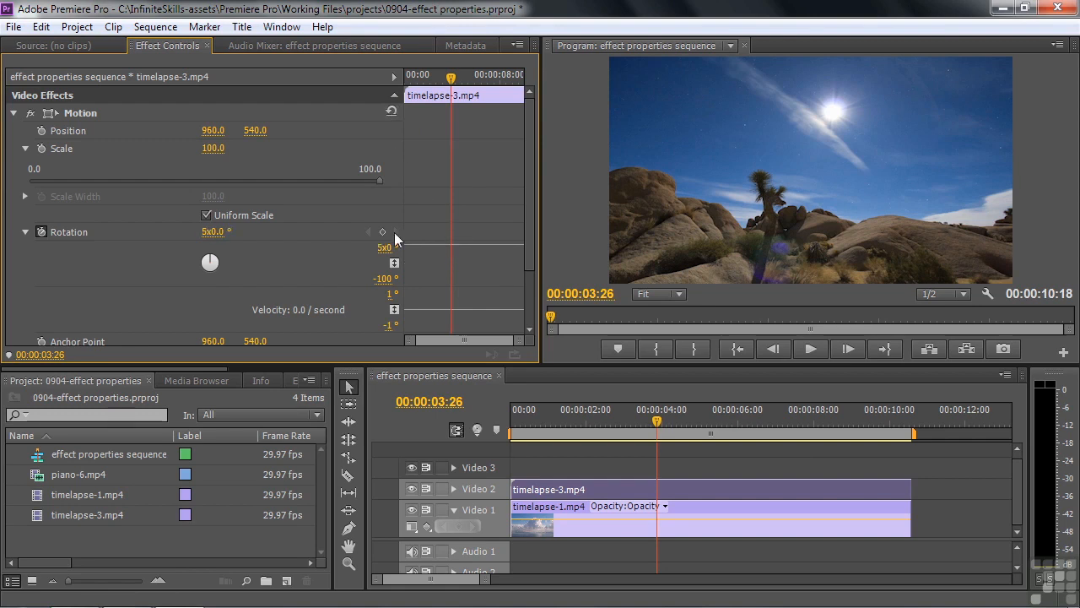
left_click(39, 233)
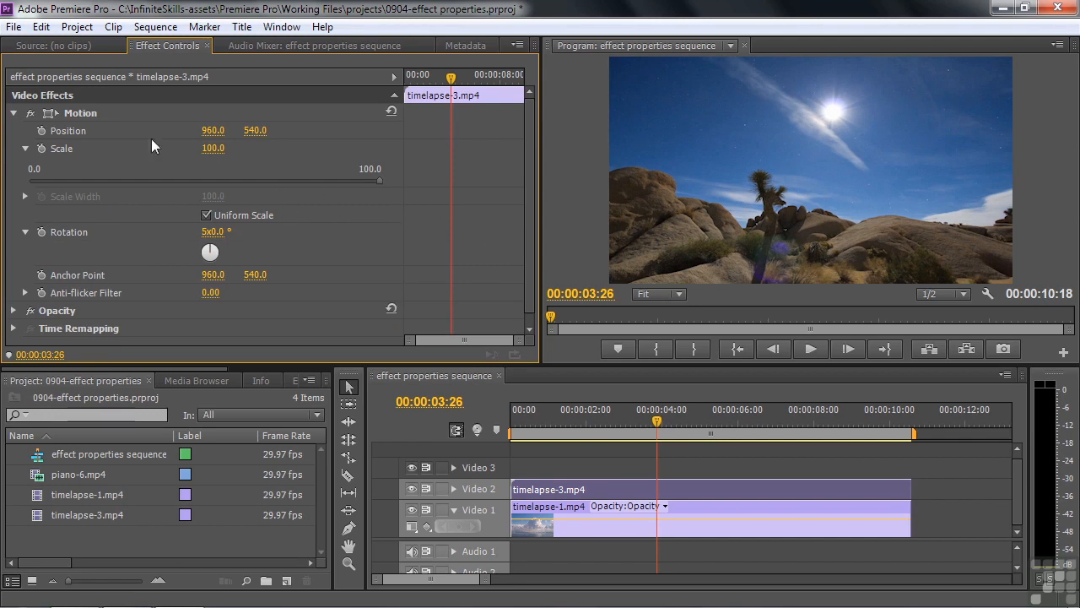
Set the Opacity blend mode of timelapse-3.mp4 to Hard Light and preview the blend up to 00:00:04:10.
left_click(13, 113)
left_click(13, 131)
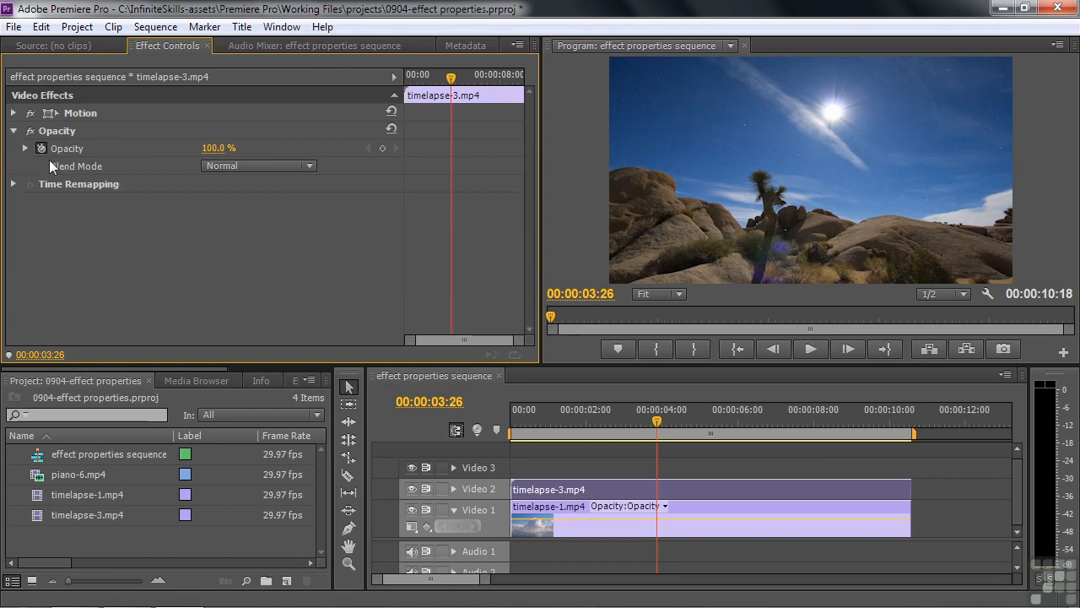
left_click(309, 165)
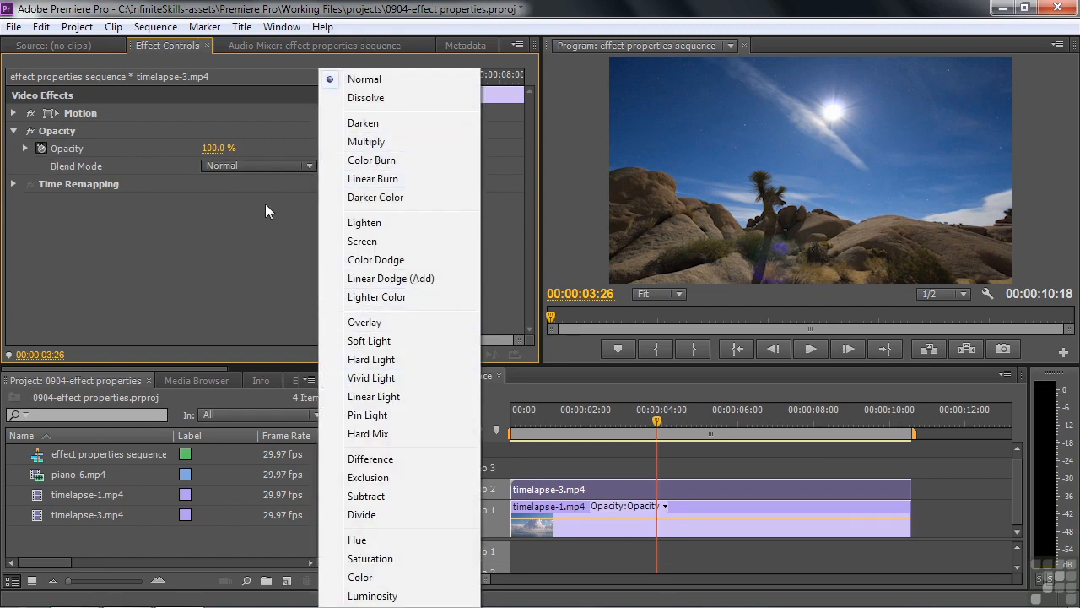
left_click(368, 359)
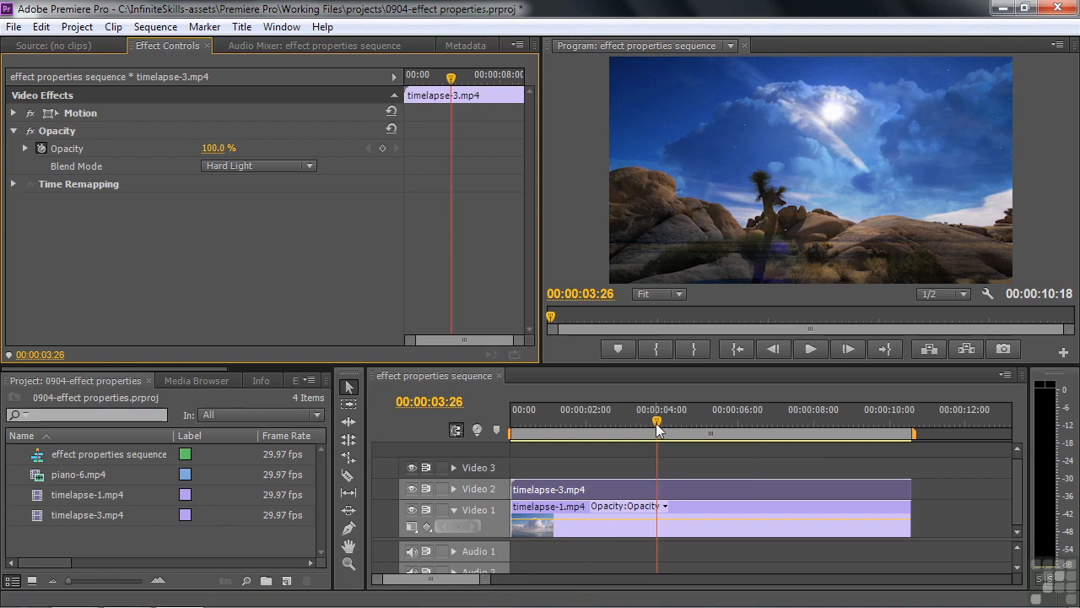
left_click(615, 422)
left_click_drag(615, 429, 674, 435)
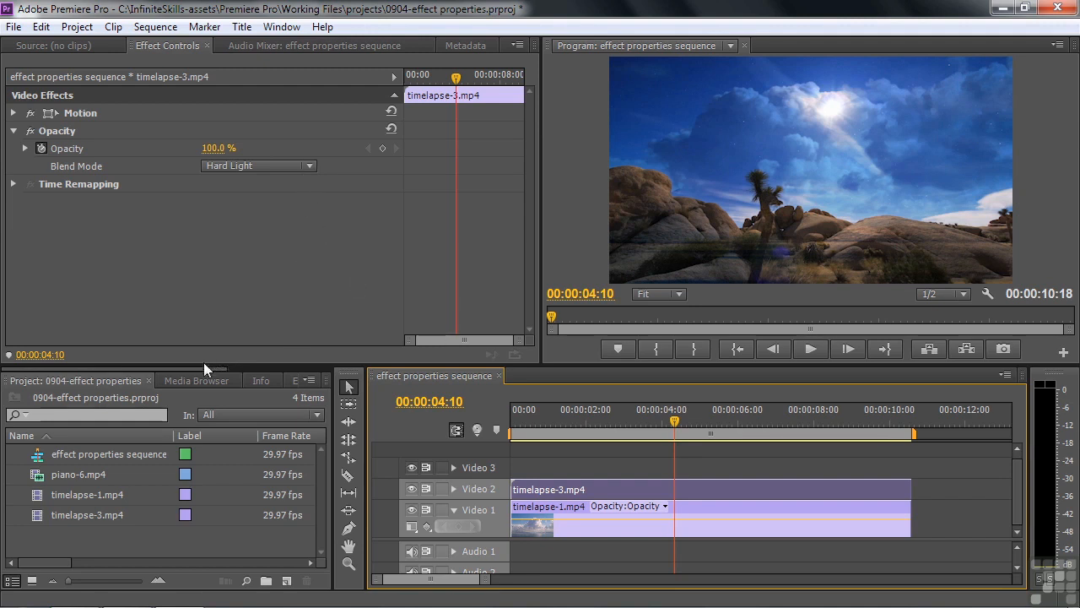
Search the Effects library for "track".
left_click_drag(201, 368, 291, 375)
left_click(158, 381)
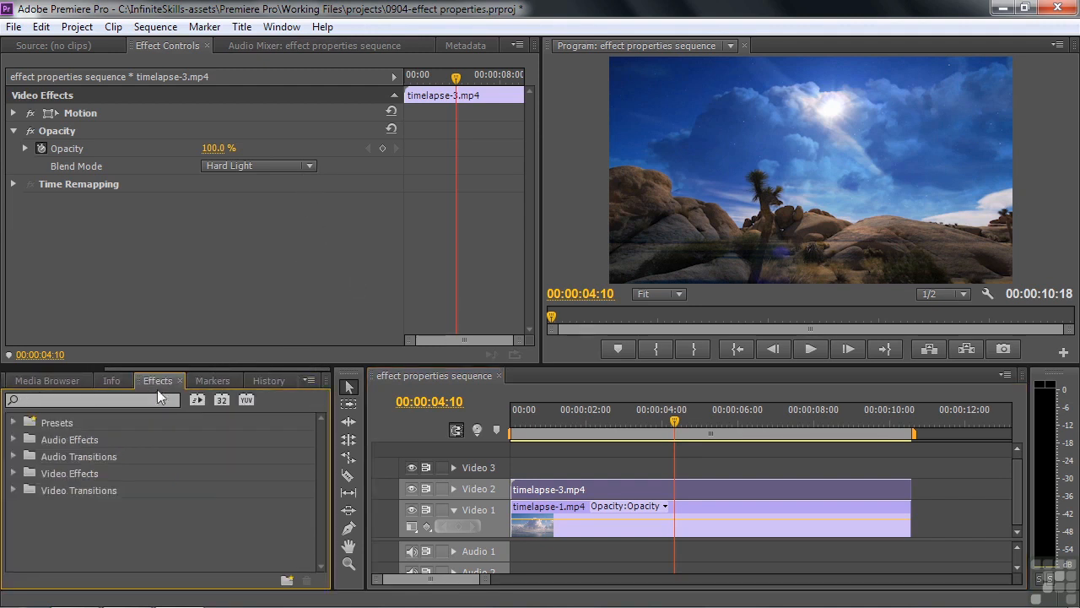
left_click(71, 400)
type("track")
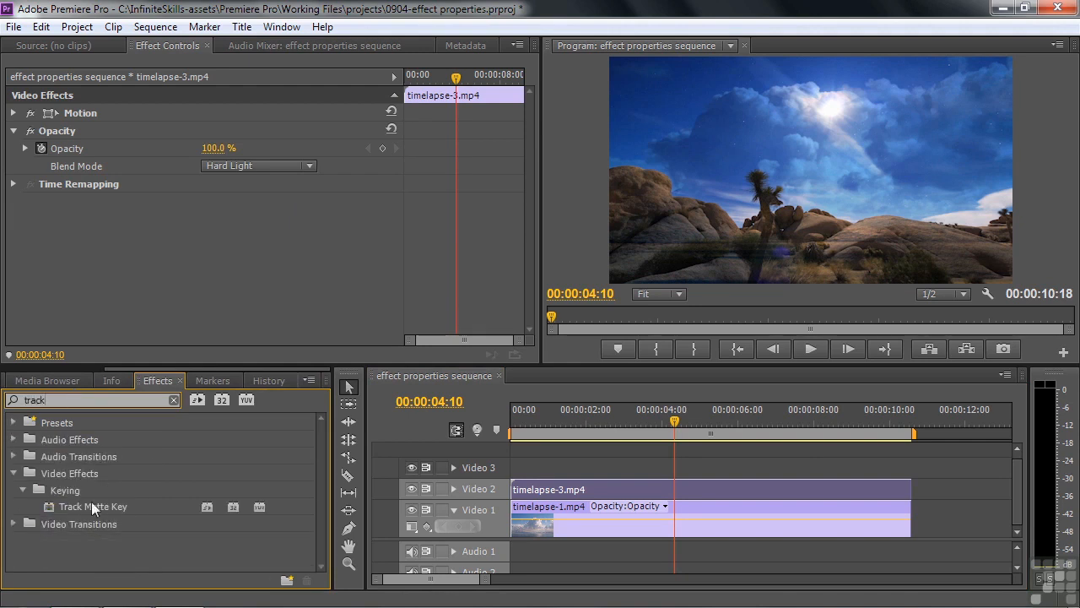
Apply the Track Matte Key effect to timelapse-3.mp4 and set its matte to Video 3.
left_click_drag(50, 502, 615, 486)
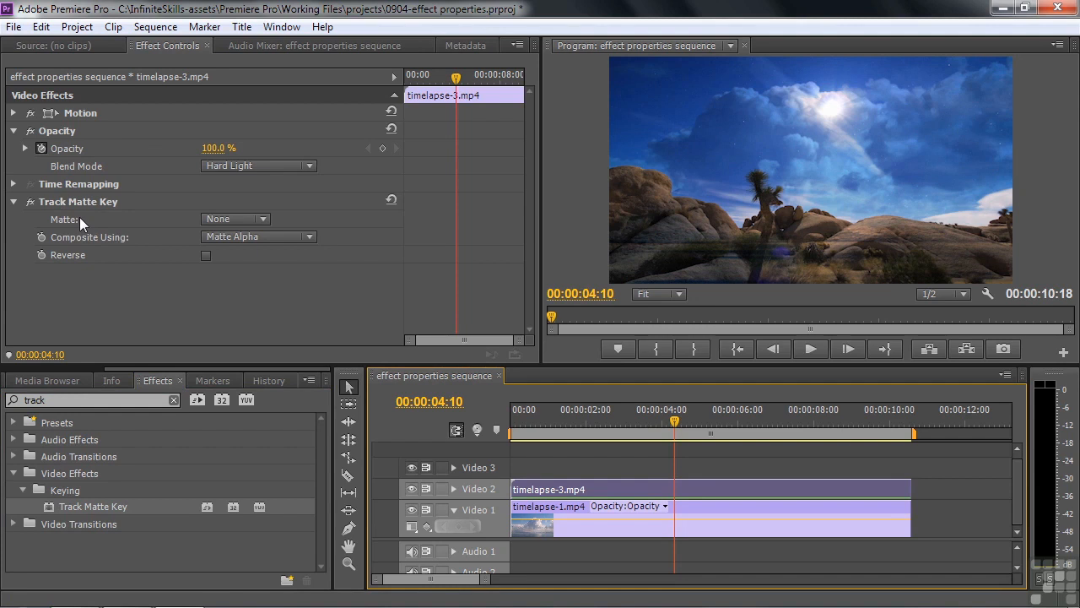
left_click(266, 219)
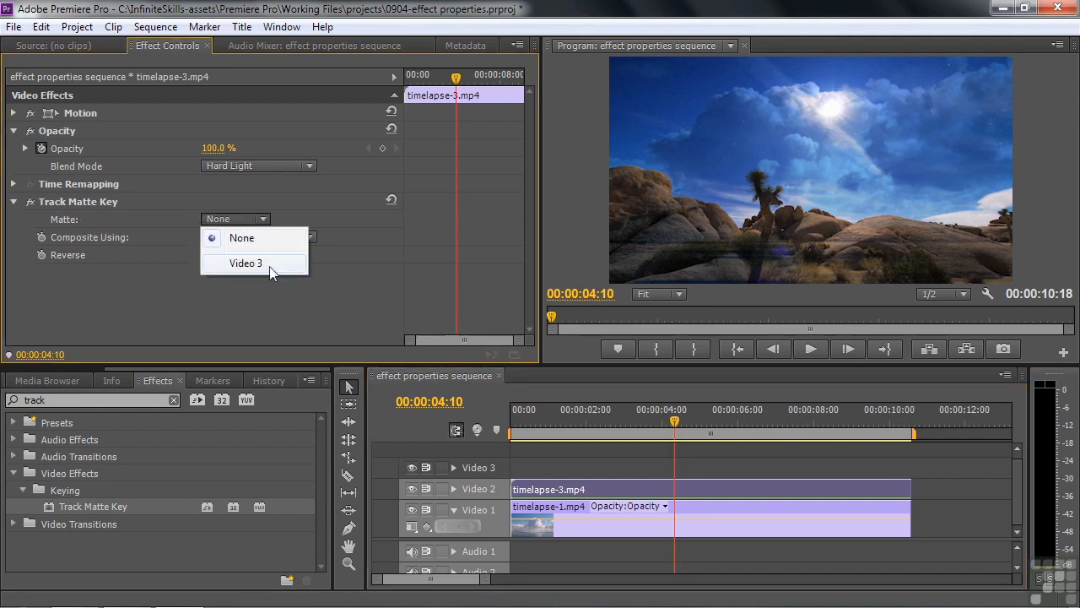
left_click(260, 263)
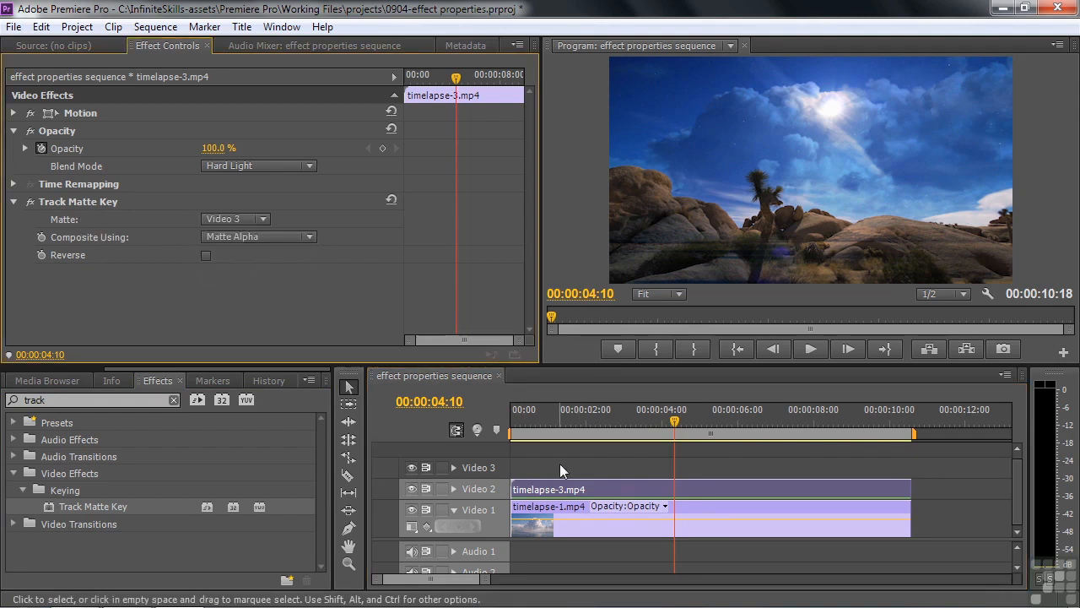
Place piano-6.mp4 from the project on the Video 3 track at the start of the sequence.
left_click_drag(203, 369, 56, 369)
left_click(64, 380)
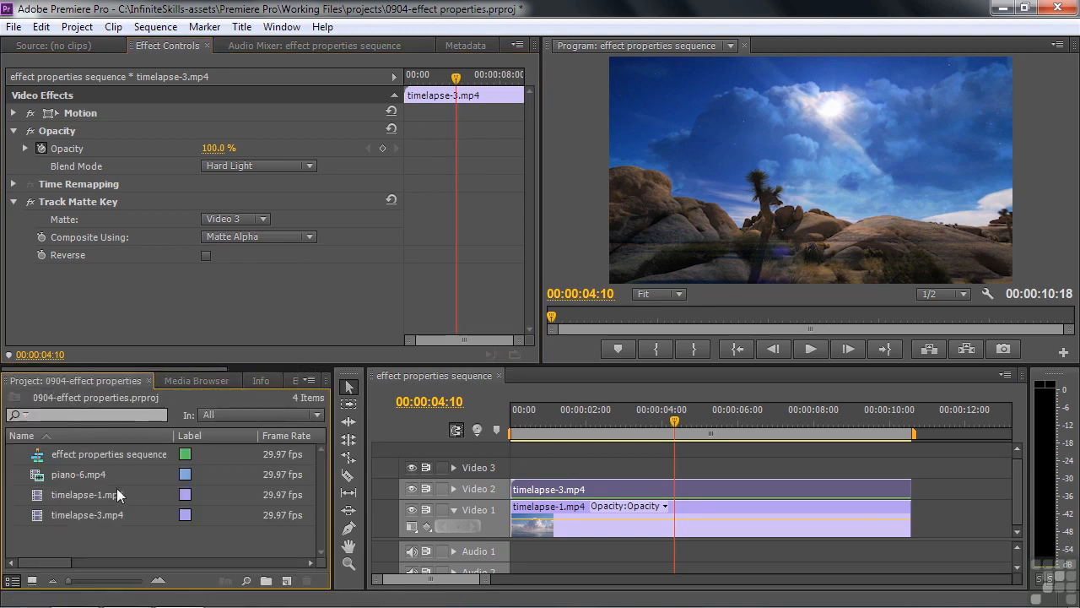
left_click_drag(40, 472, 527, 464)
Move the playhead to 00:00:01:01 and set the Track Matte Key of timelapse-3.mp4 to composite using Matte Luma.
left_click_drag(675, 419, 549, 430)
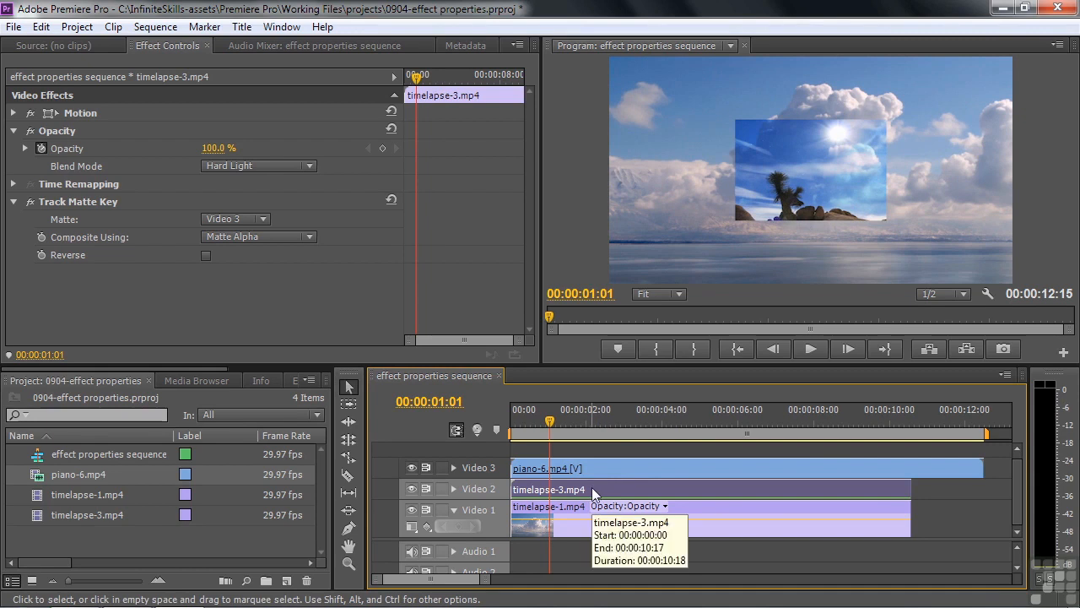
left_click(311, 237)
left_click(257, 275)
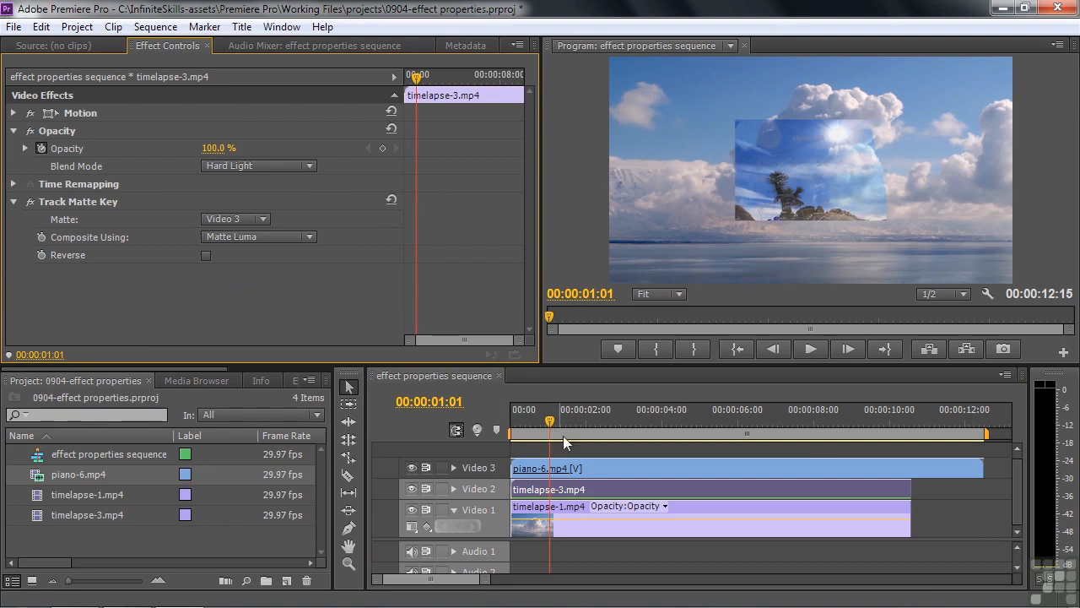
Turn off Uniform Scale for piano-6.mp4 and set its Scale Width to 333.0 and Scale Height to 273.0.
left_click(606, 469)
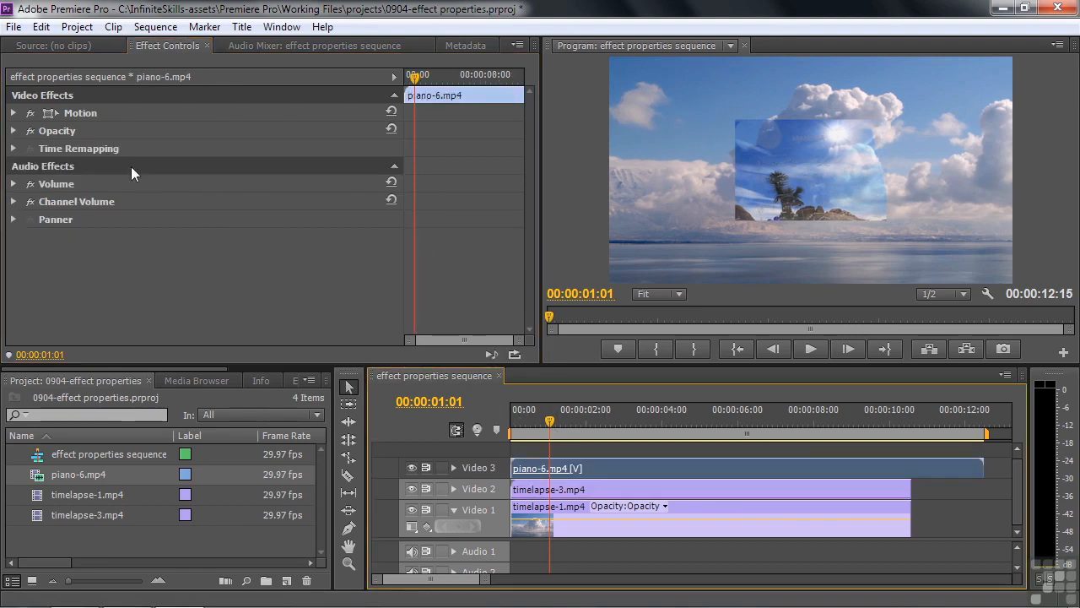
left_click(14, 113)
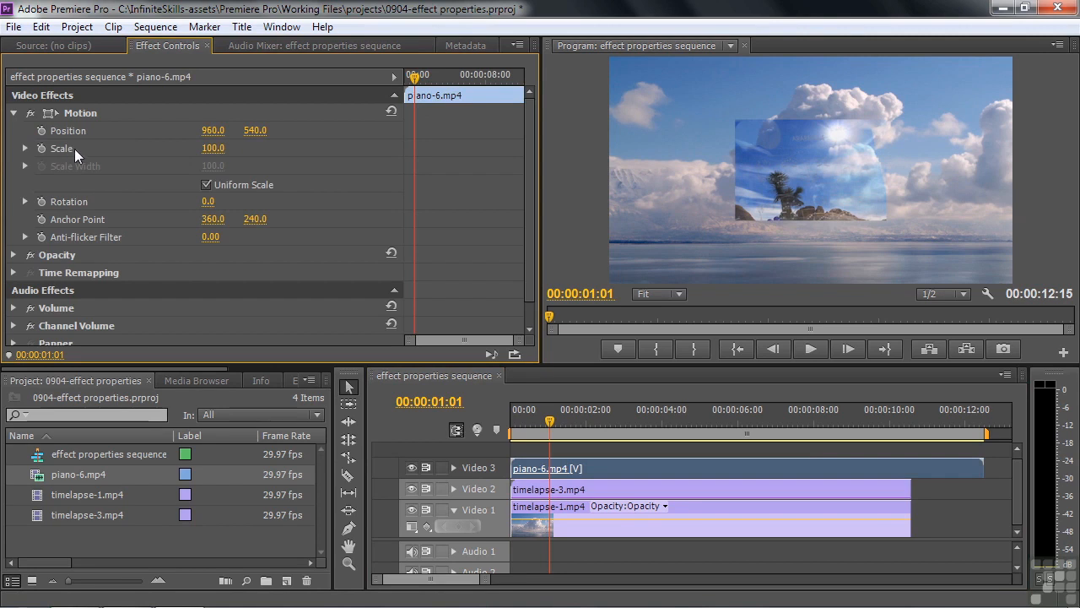
left_click(206, 185)
left_click_drag(208, 170, 404, 170)
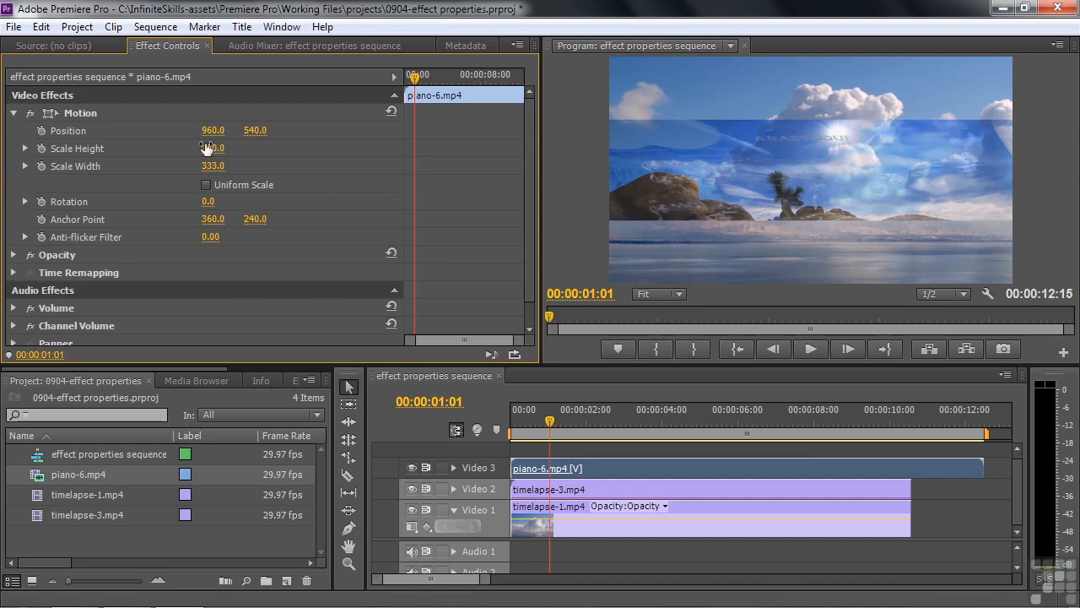
left_click_drag(214, 149, 360, 148)
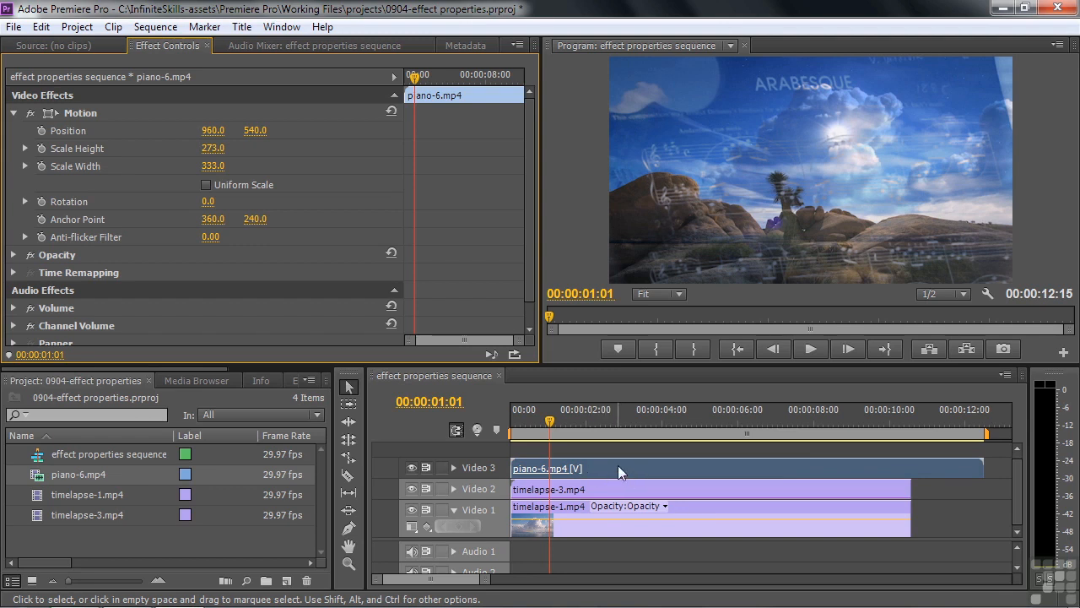
Delete piano-6.mp4 from Video 3 and remove the Track Matte Key effect from timelapse-3.mp4.
key("Delete")
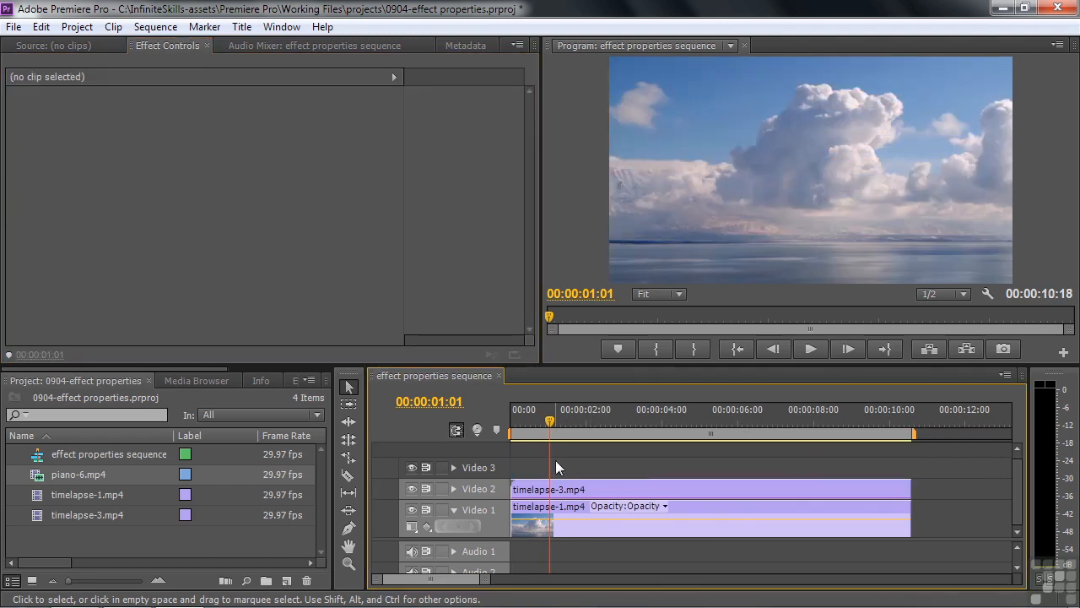
left_click(591, 491)
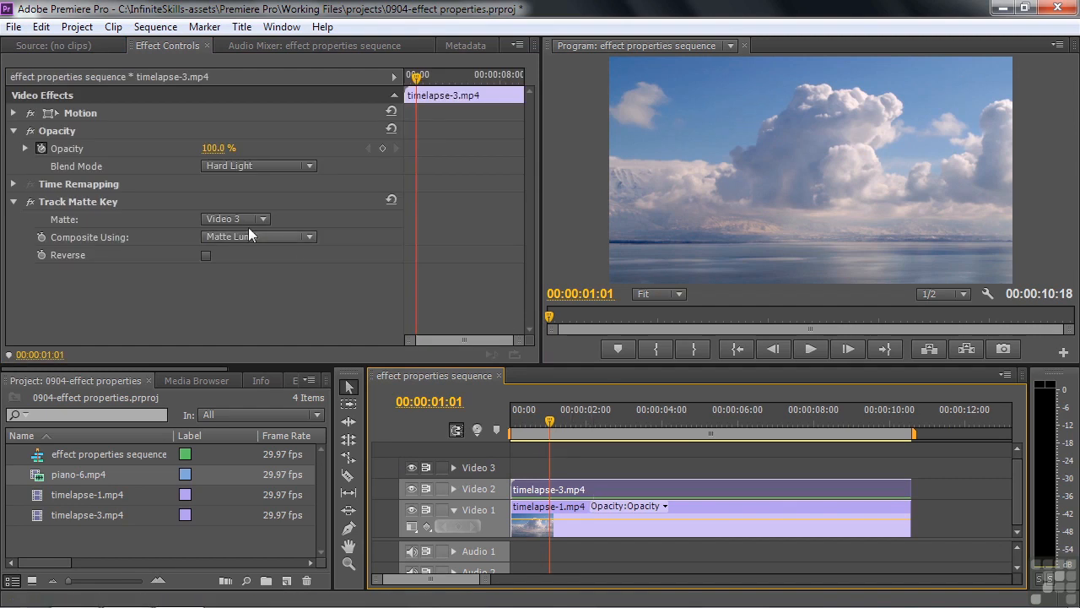
left_click(84, 203)
key("Delete")
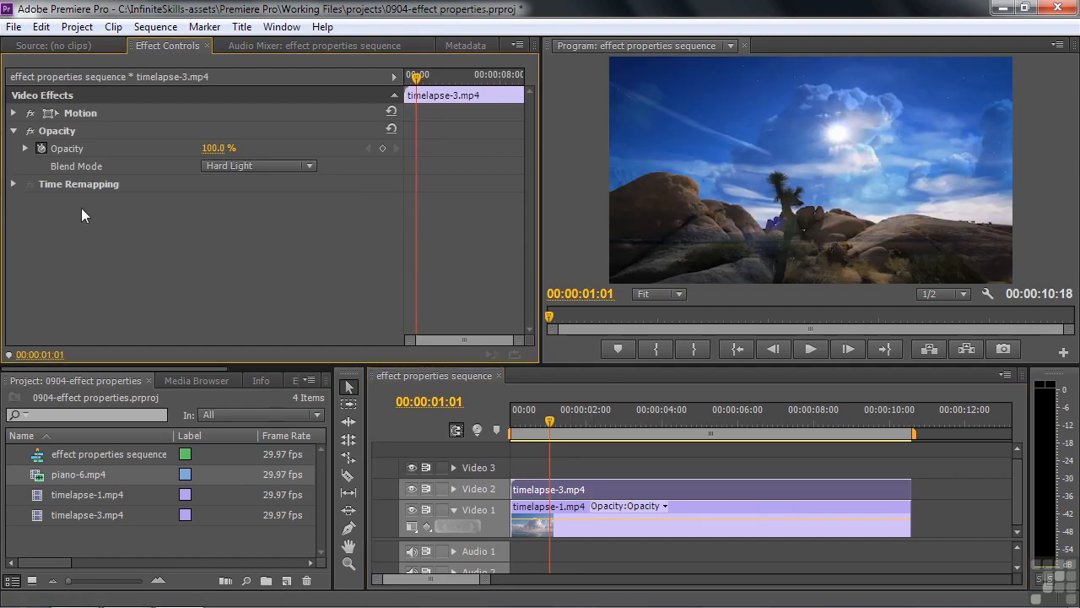
Reset the Opacity effect of timelapse-3.mp4.
left_click(600, 487)
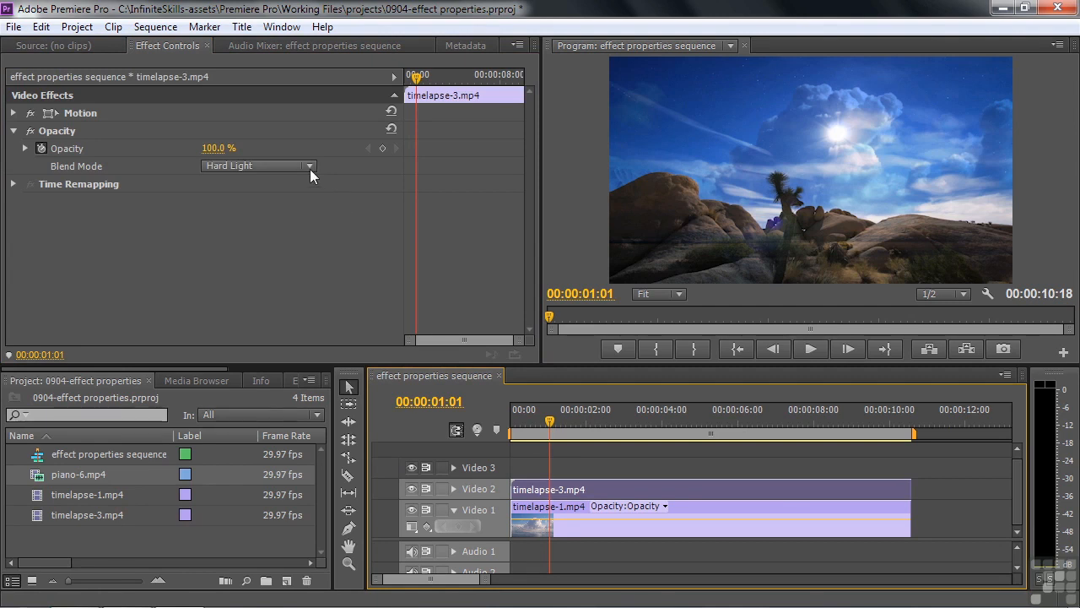
left_click(391, 130)
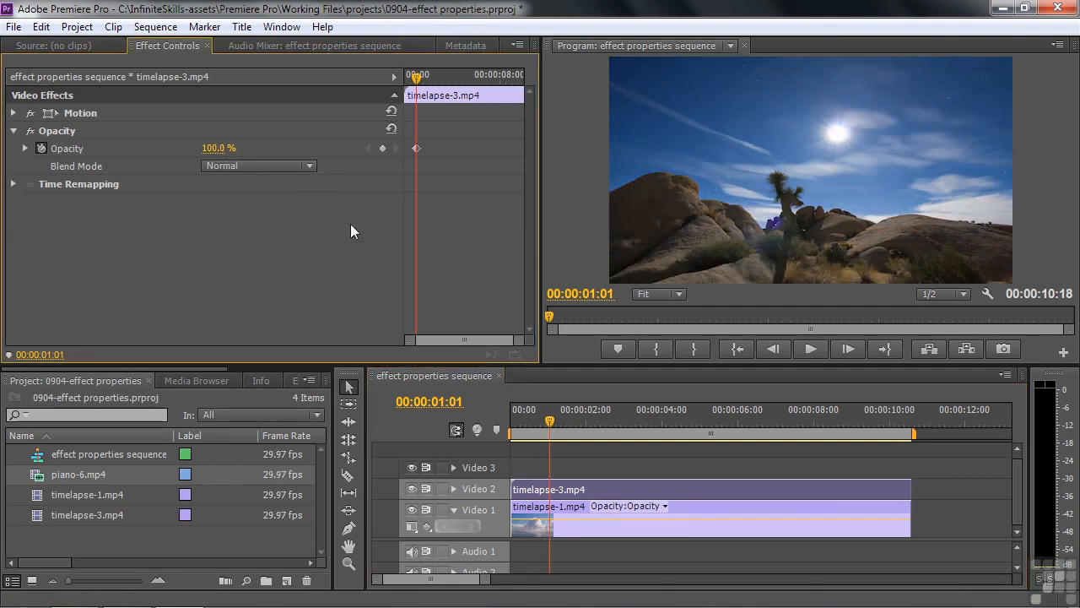
Scale timelapse-3.mp4 down to a little over half the frame width with the Motion handles and shift it slightly left of centre.
left_click(45, 111)
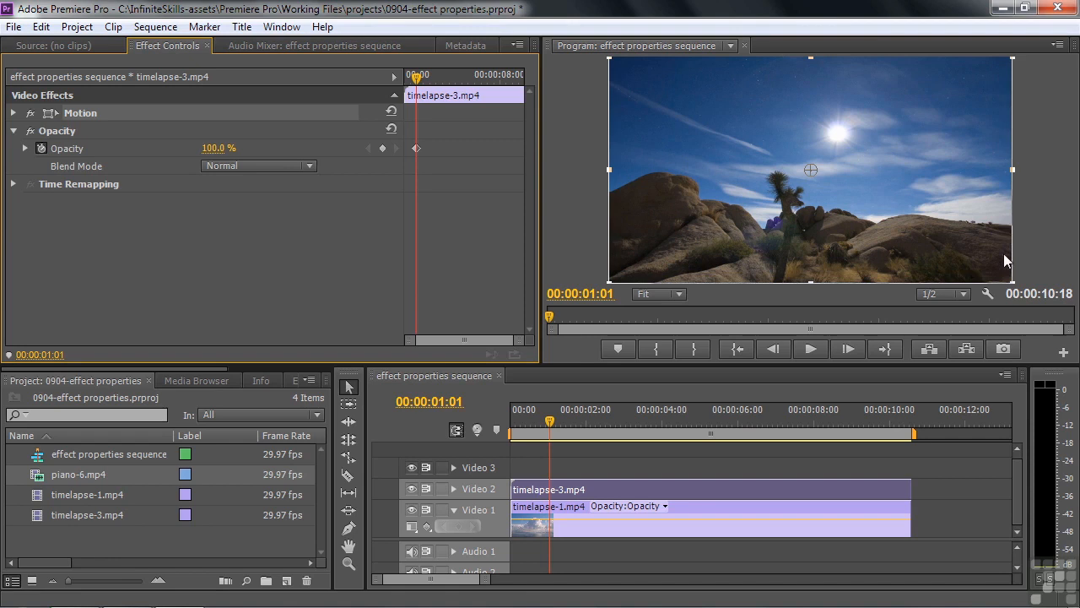
left_click_drag(1012, 169, 945, 173)
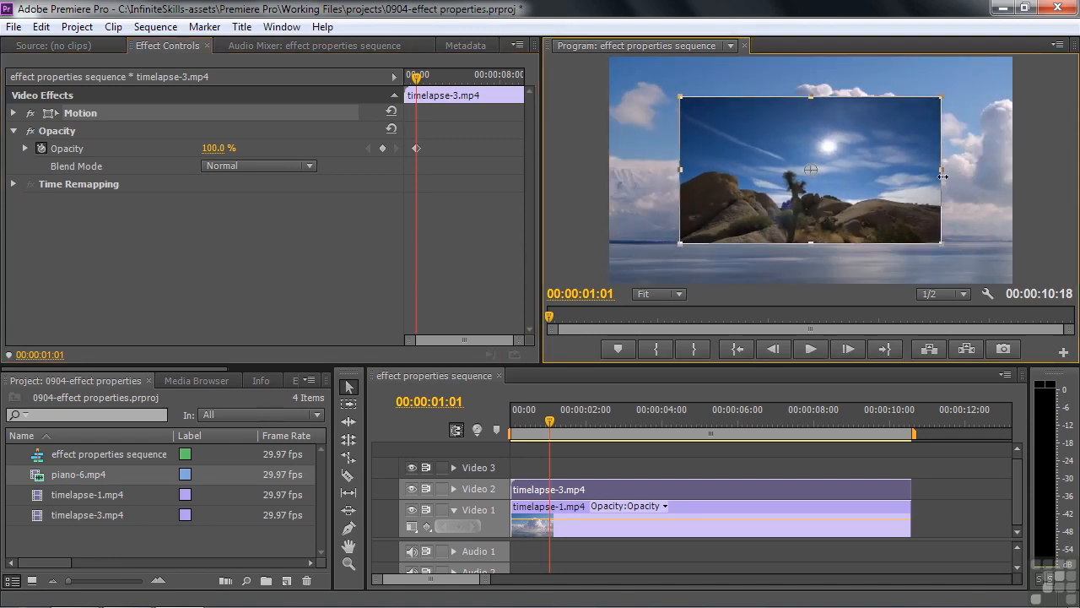
mouse_move(940, 98)
left_mouse_down()
mouse_move(899, 120)
mouse_move(925, 109)
left_mouse_up()
left_click_drag(854, 183, 746, 156)
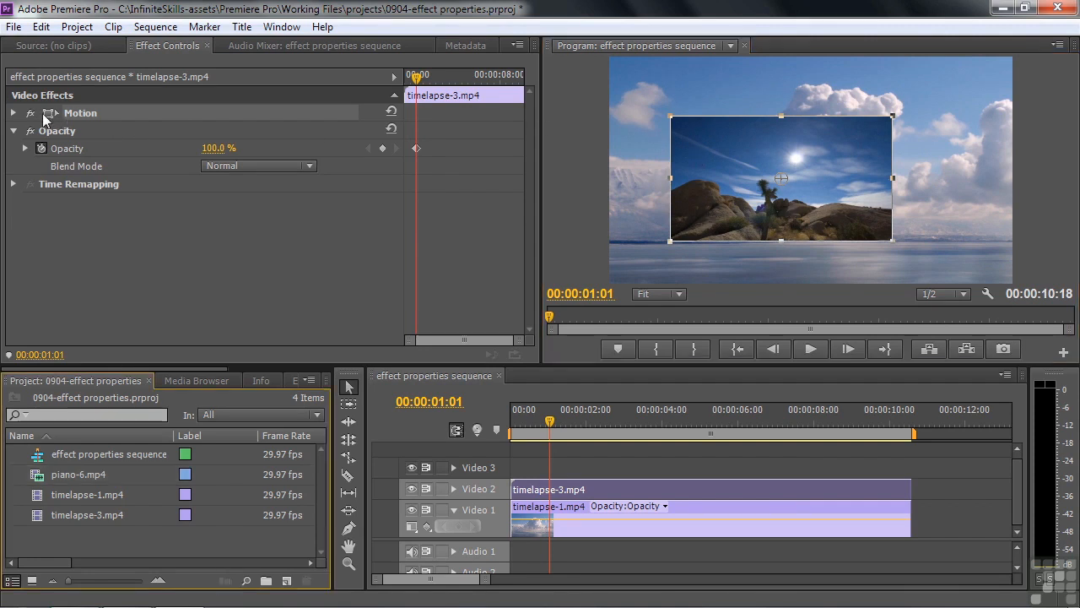
Search the Effects library for "crop" and apply the Crop effect to timelapse-3.mp4.
left_click_drag(225, 370, 346, 363)
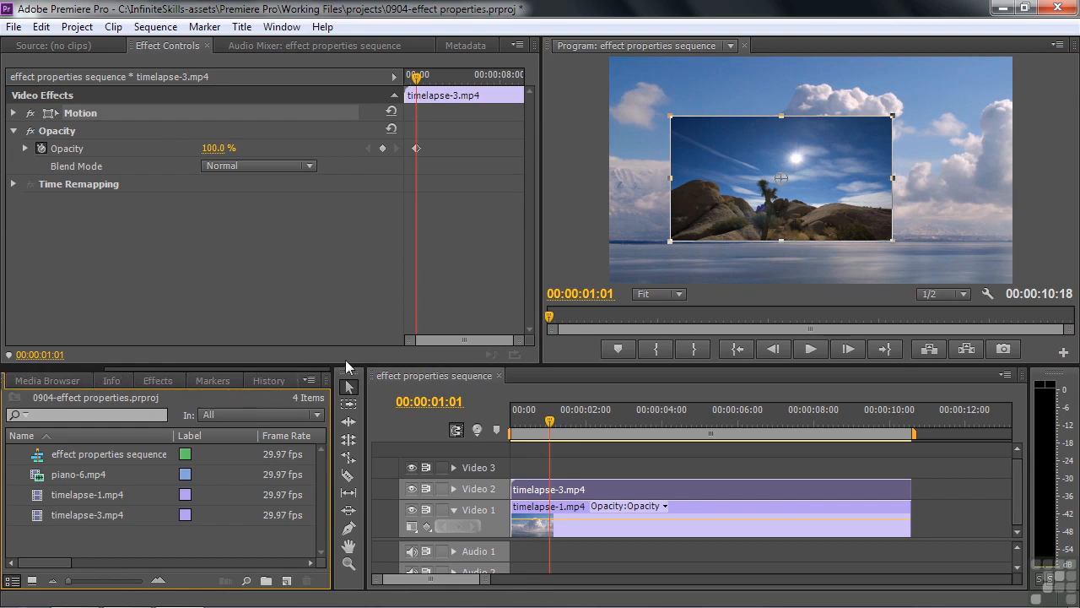
left_click(155, 380)
left_click_drag(71, 400, 25, 400)
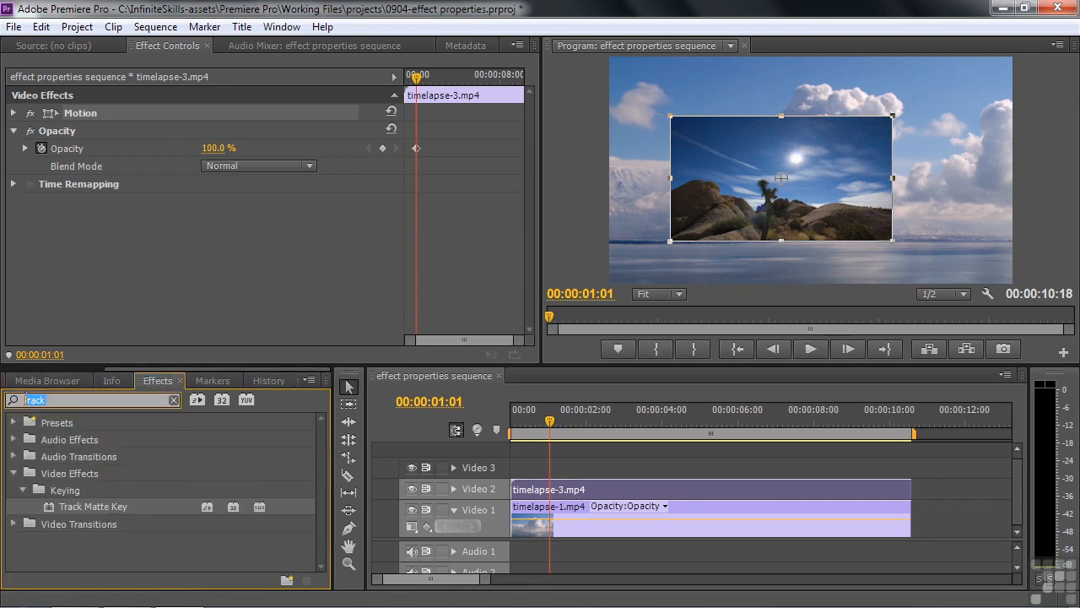
type("crop")
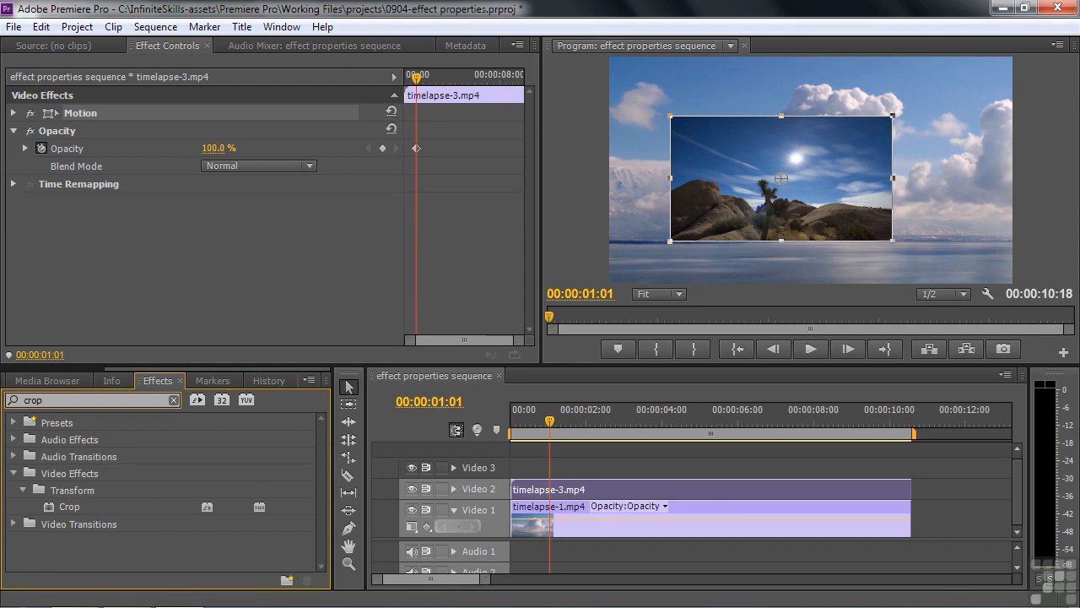
left_click_drag(55, 506, 562, 488)
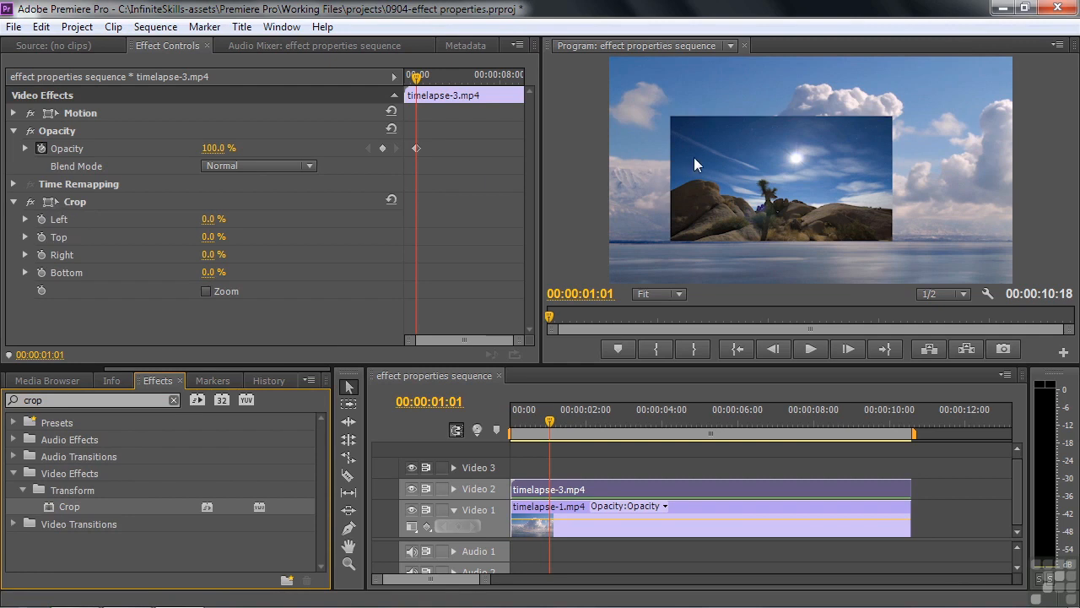
Reset the Motion effect of timelapse-3.mp4 and compare the on-screen handles of Motion and Crop.
left_click(391, 111)
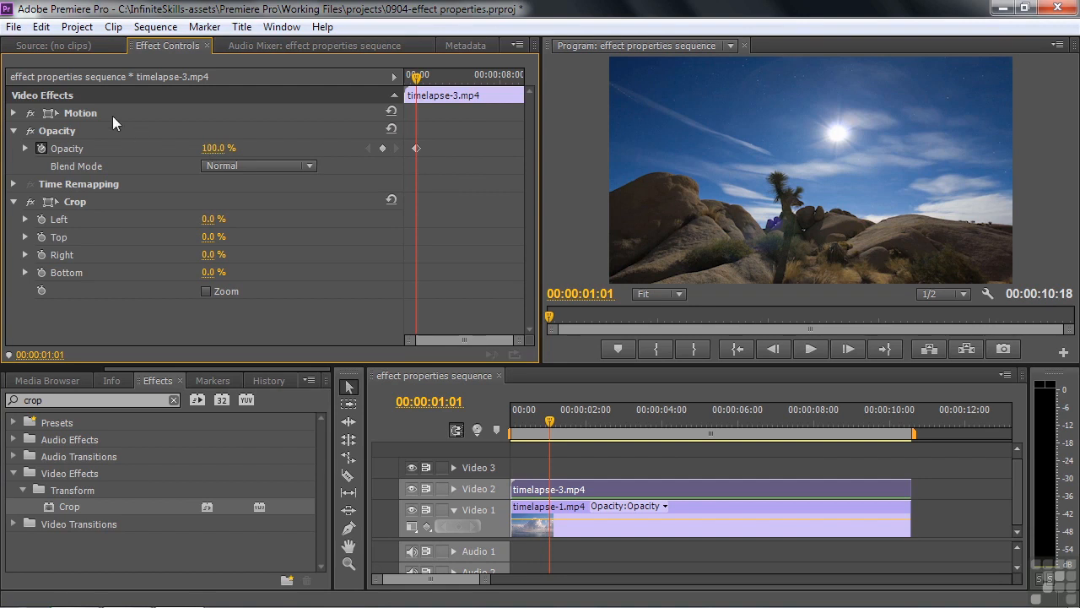
left_click(87, 115)
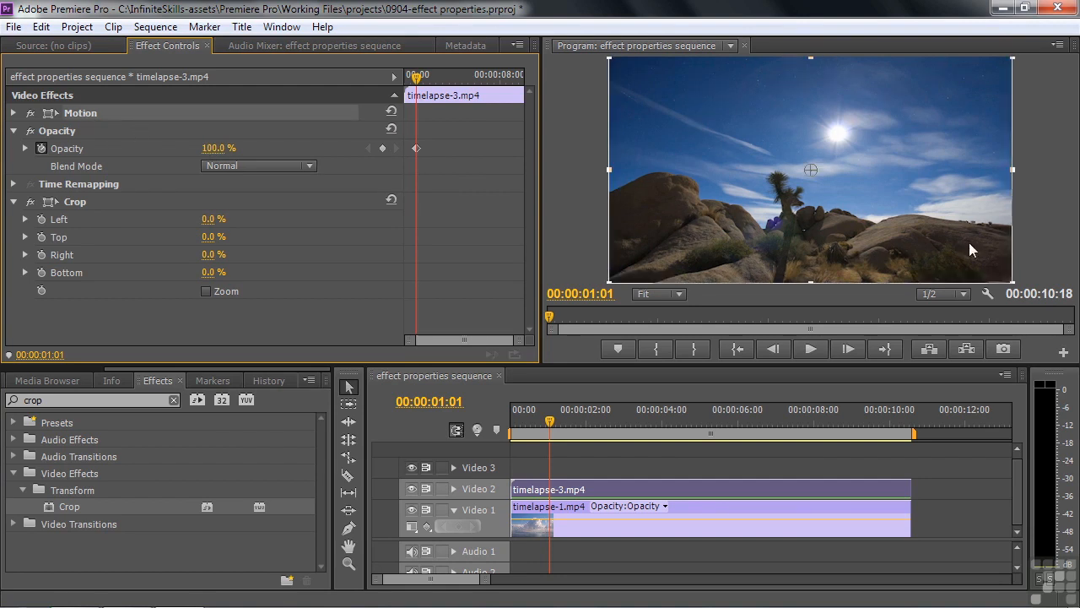
left_click(72, 201)
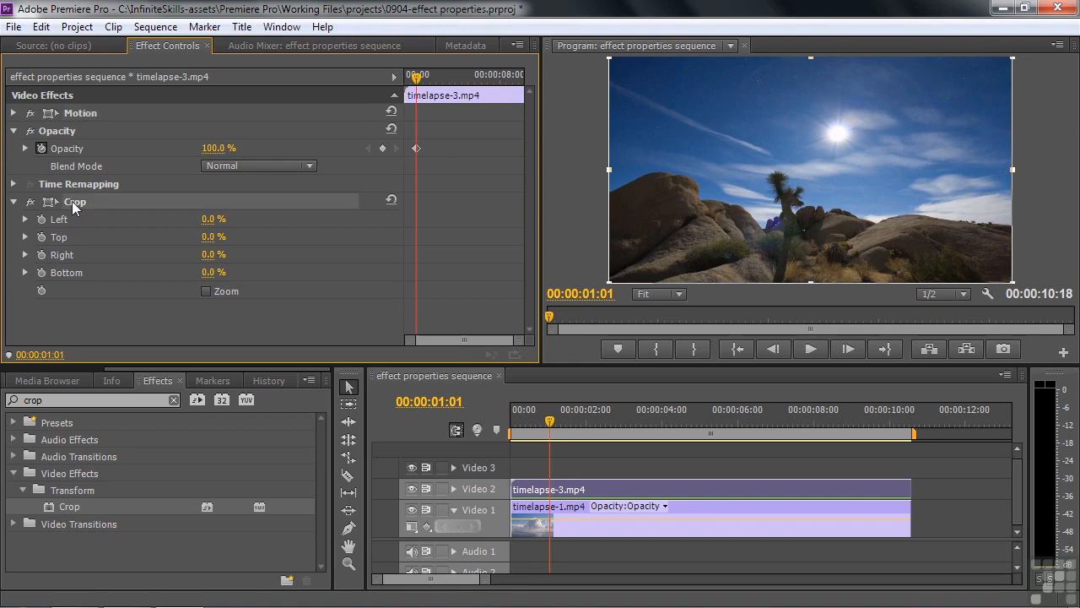
left_click(88, 112)
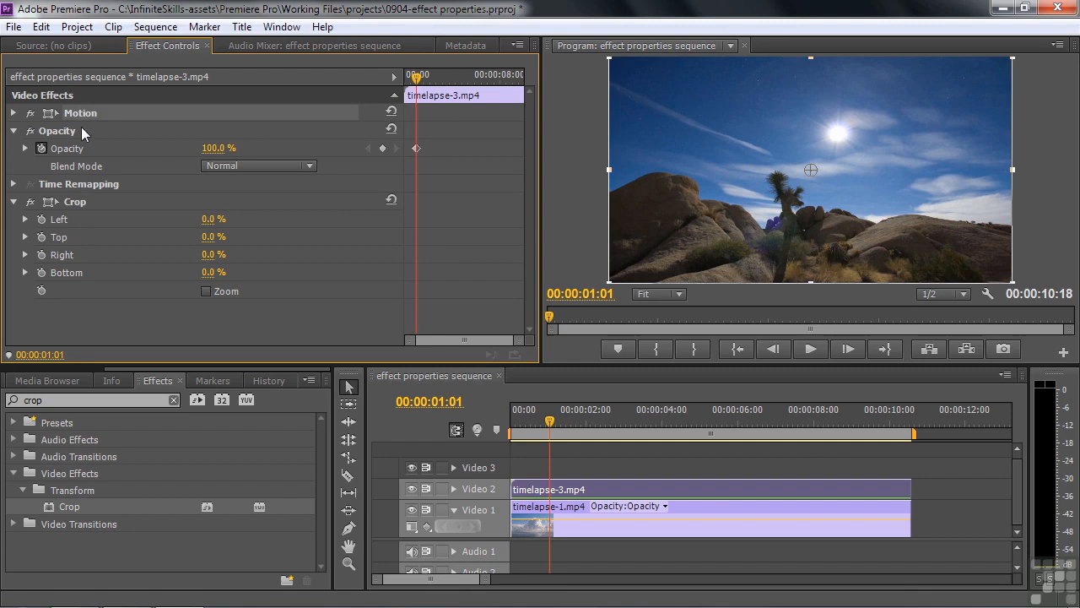
left_click(79, 202)
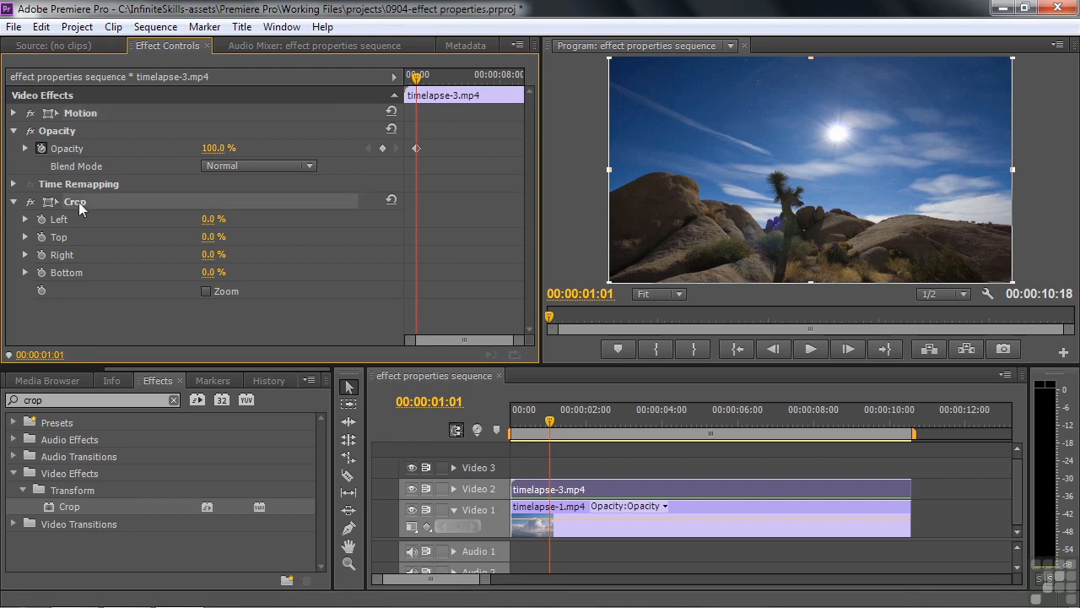
Crop timelapse-3.mp4 with the Crop handles to 18.0 % left, 41.3 % top and 32.2 % right.
left_click_drag(618, 166, 681, 169)
left_click_drag(846, 57, 846, 132)
left_click_drag(1012, 206, 852, 211)
left_click_drag(852, 128, 884, 152)
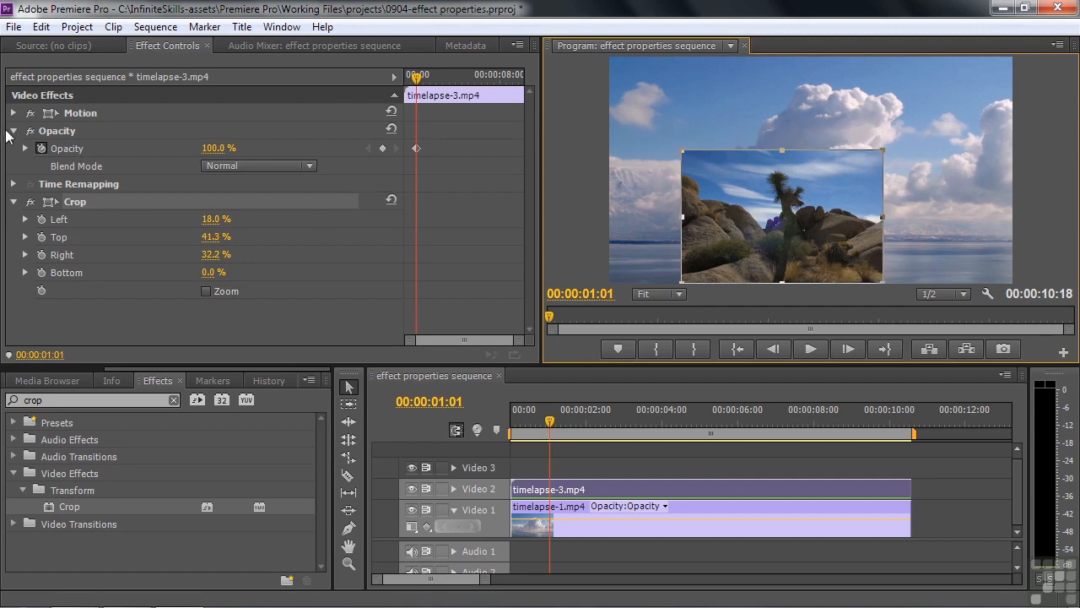
Move the cropped timelapse-3.mp4 up and slightly right using Motion, and compare the Motion and Crop outlines.
left_click(85, 113)
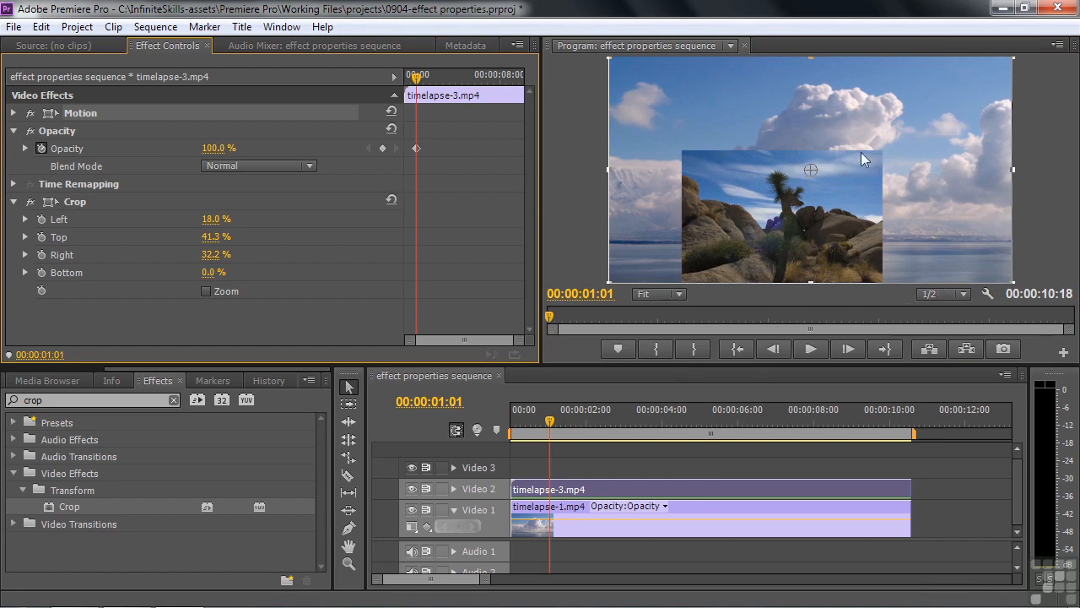
left_click_drag(855, 198, 874, 163)
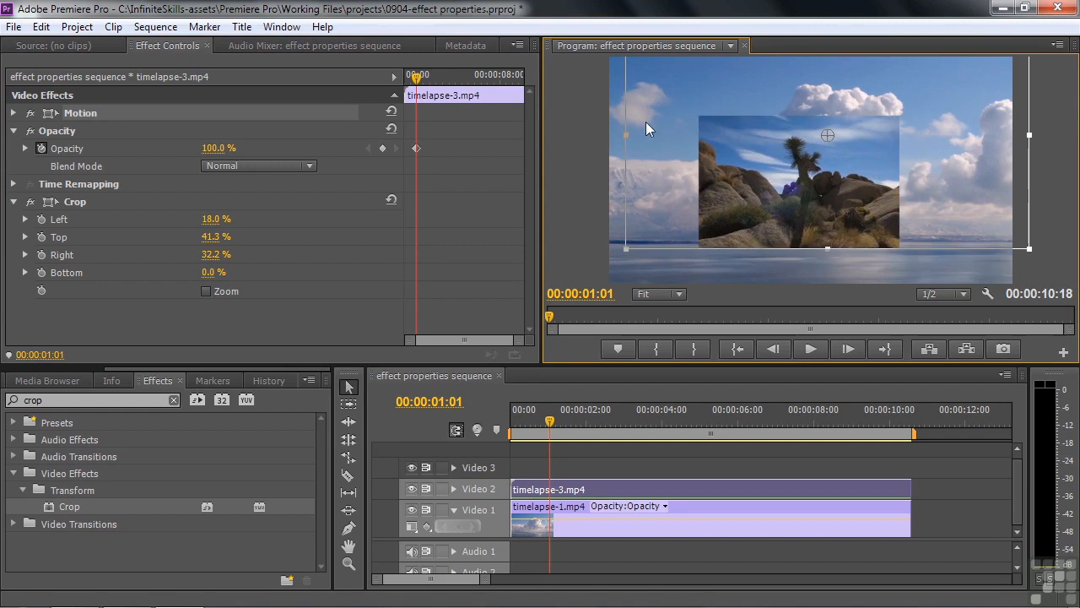
left_click(76, 202)
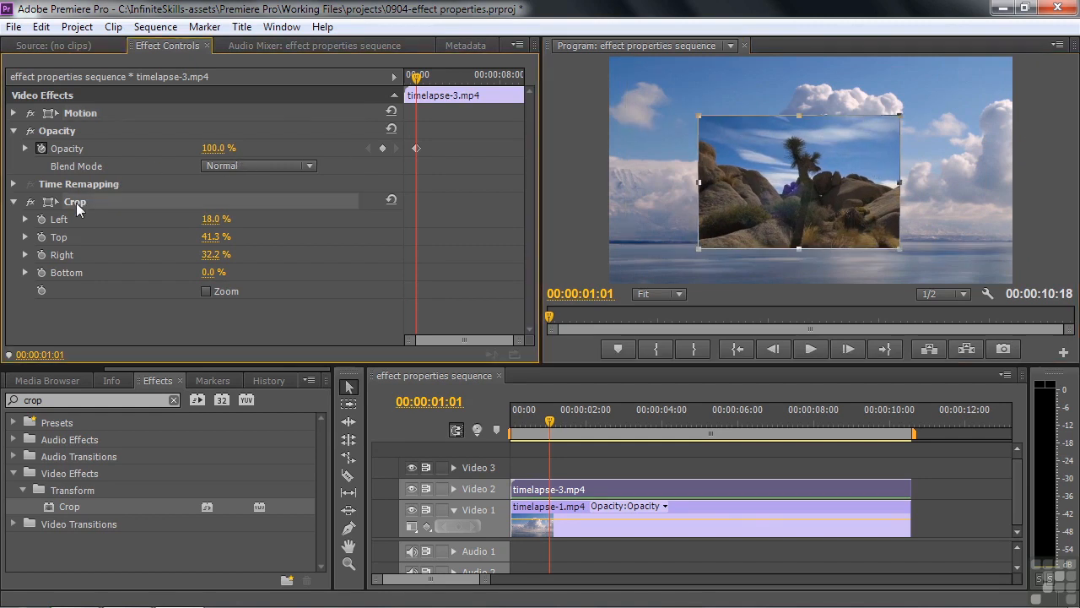
left_click(75, 116)
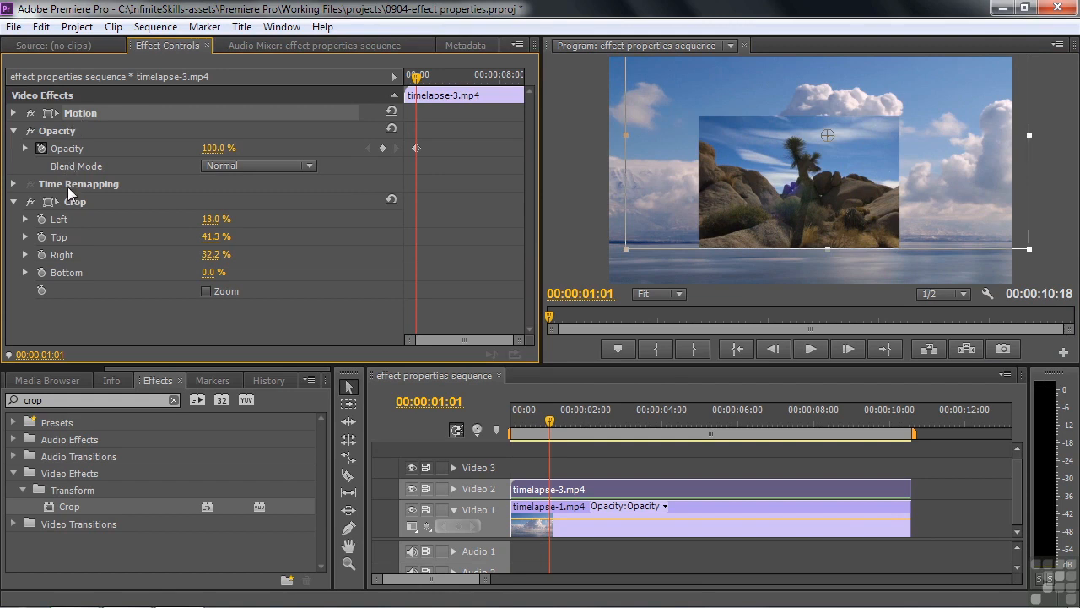
Delete the Crop effect from timelapse-3.mp4 and reset its Motion effect.
left_click(74, 201)
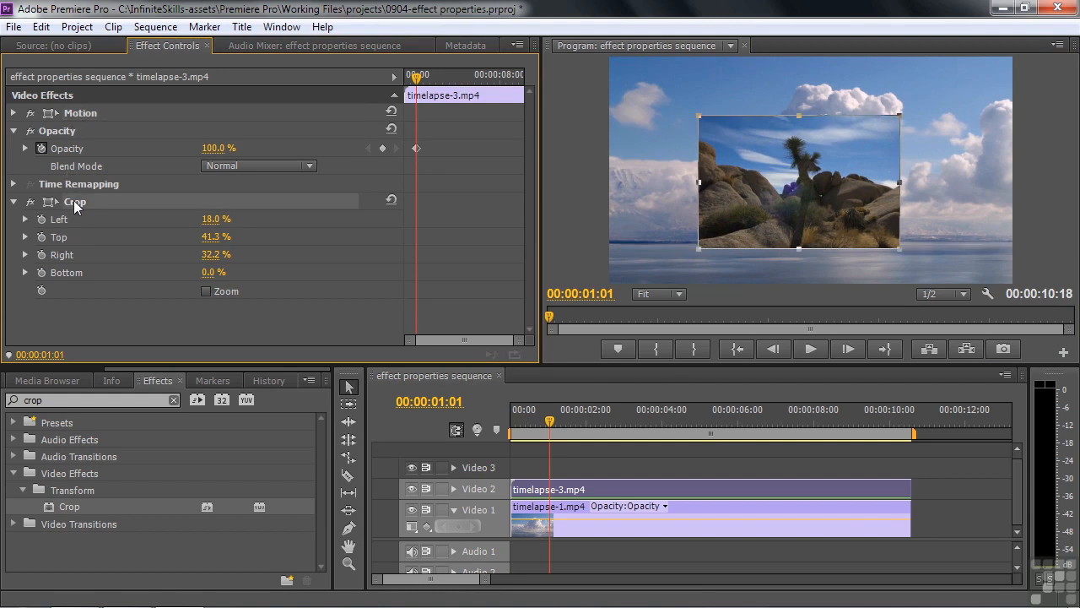
key("Delete")
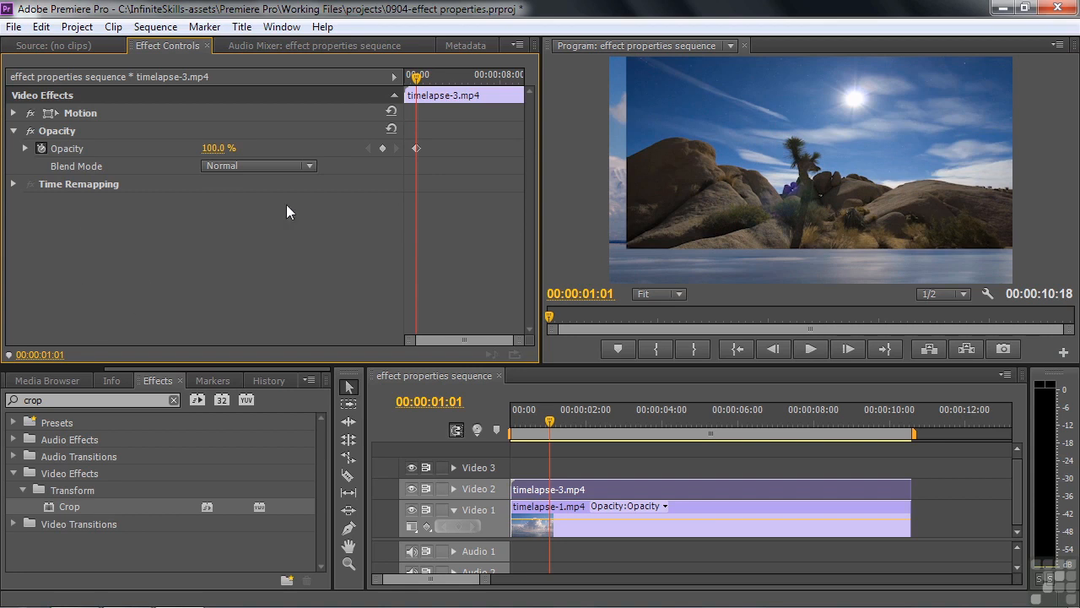
left_click(390, 111)
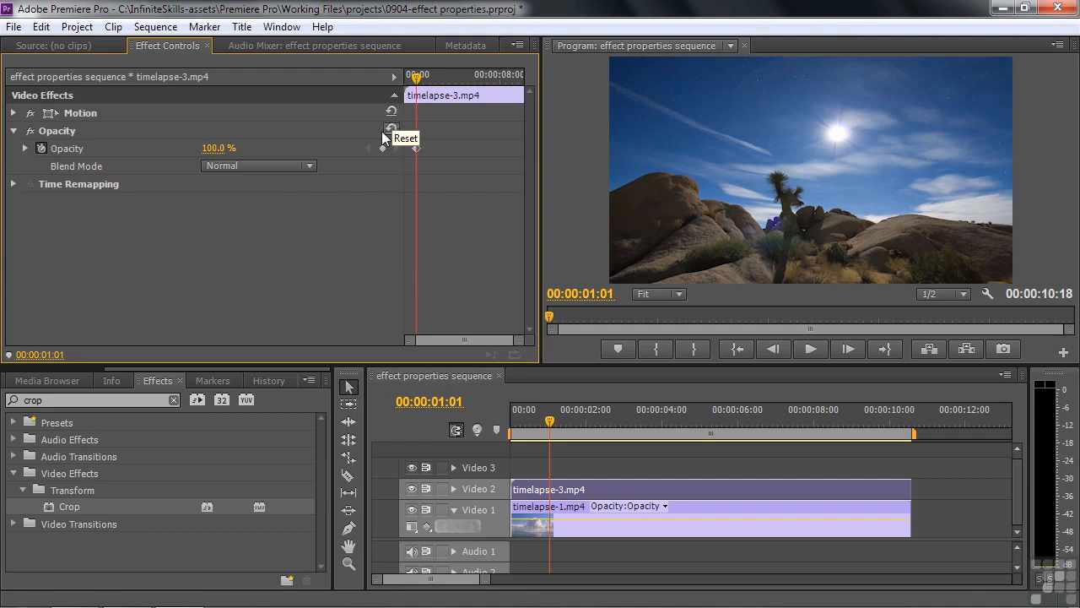
Search the effects for Lightning and apply it to timelapse-3.mp4.
left_click(95, 397)
double_click(68, 396)
type("lightnin")
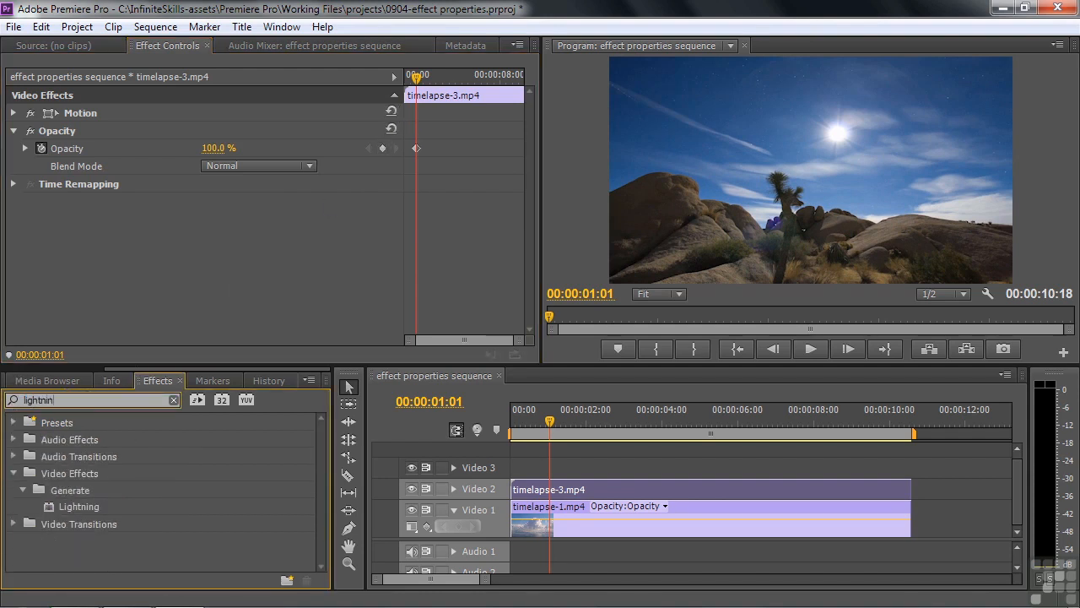
double_click(51, 502)
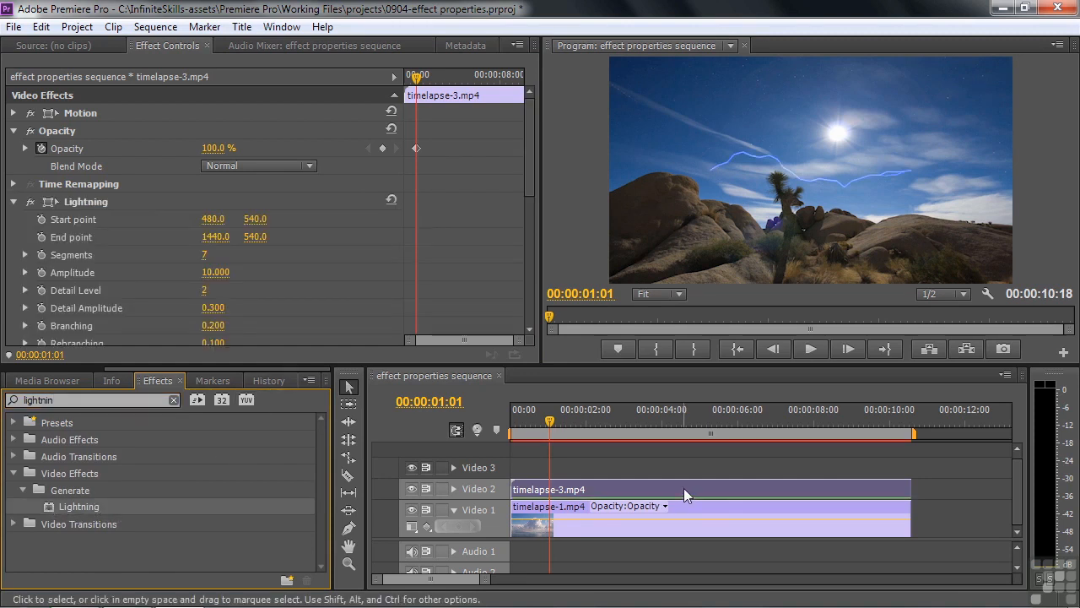
Use the Lightning handles to place the start point at 397.7, -60.2 and the end point on the treetop at 787.3, 562.1.
left_click(52, 200)
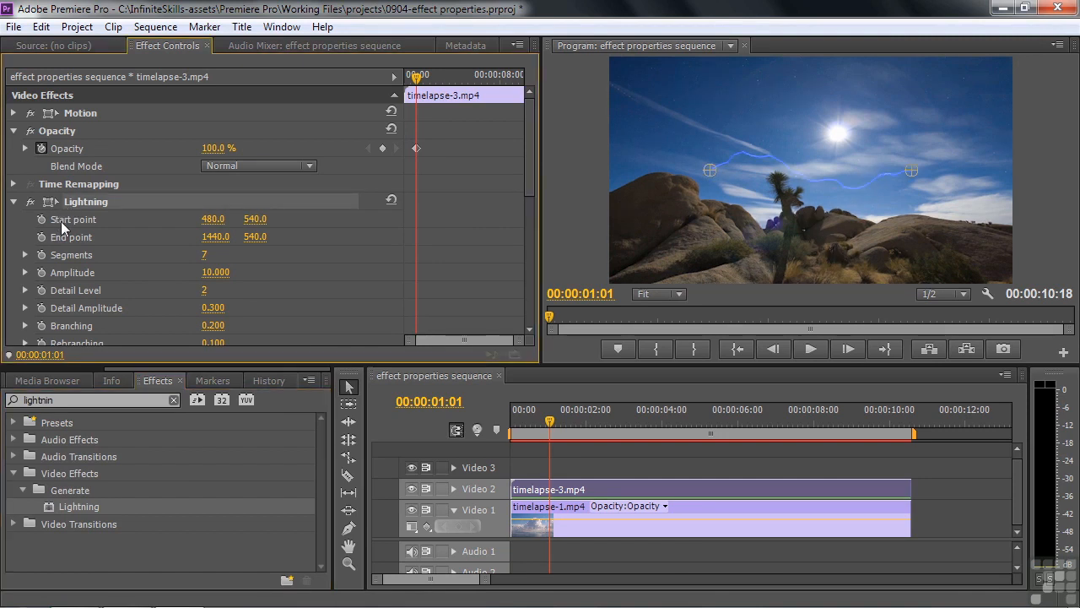
left_click_drag(709, 171, 692, 44)
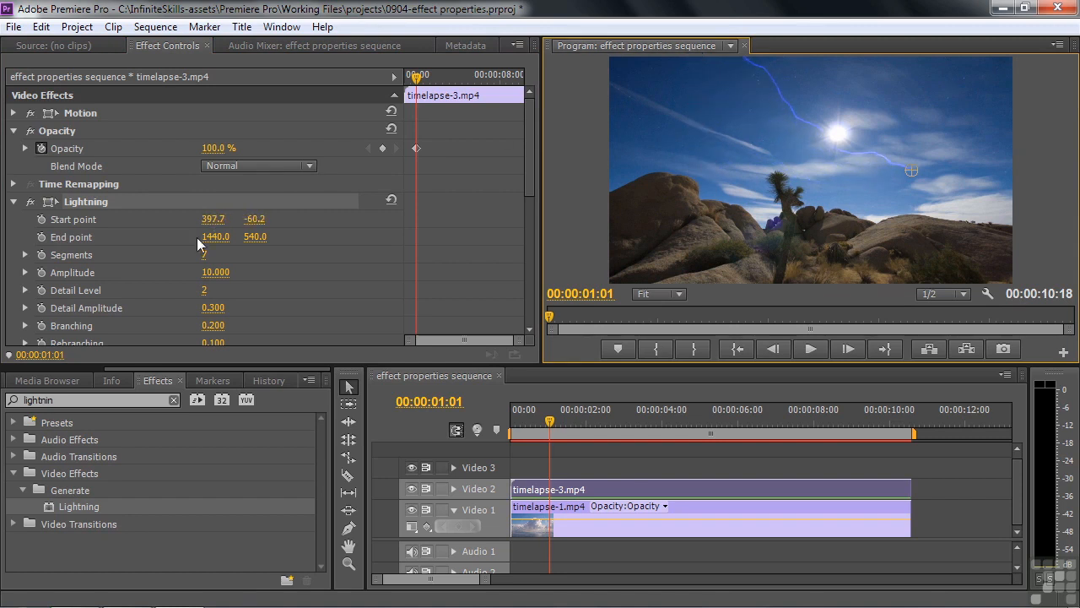
left_click_drag(912, 173, 775, 178)
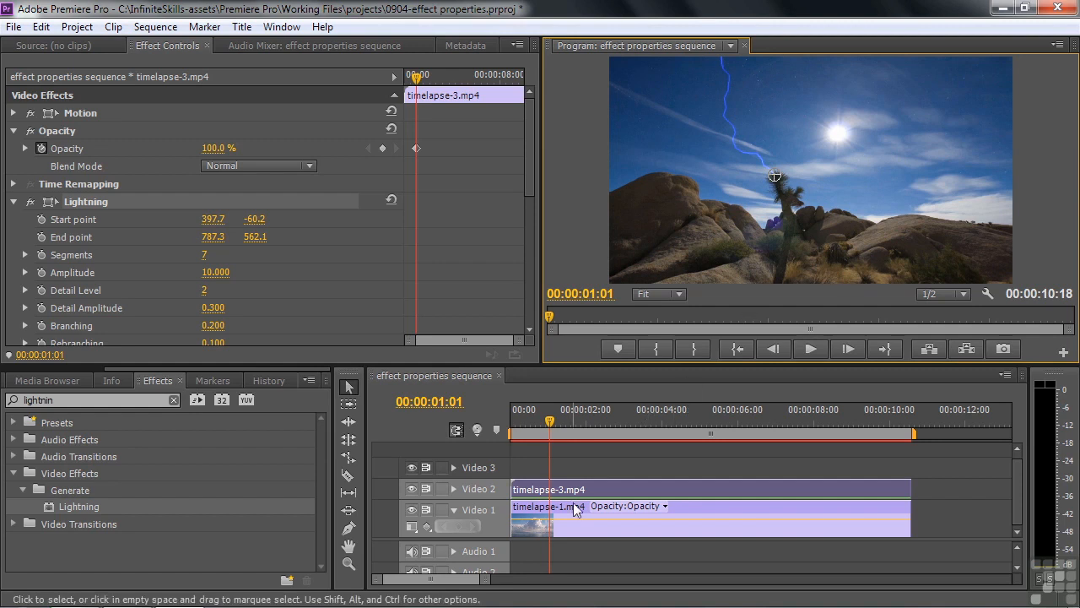
Preview the Lightning animation and realign its end point with the tree at 00:00:03:12 and 00:00:06:08, ending at 638.7, 566.1.
key("space")
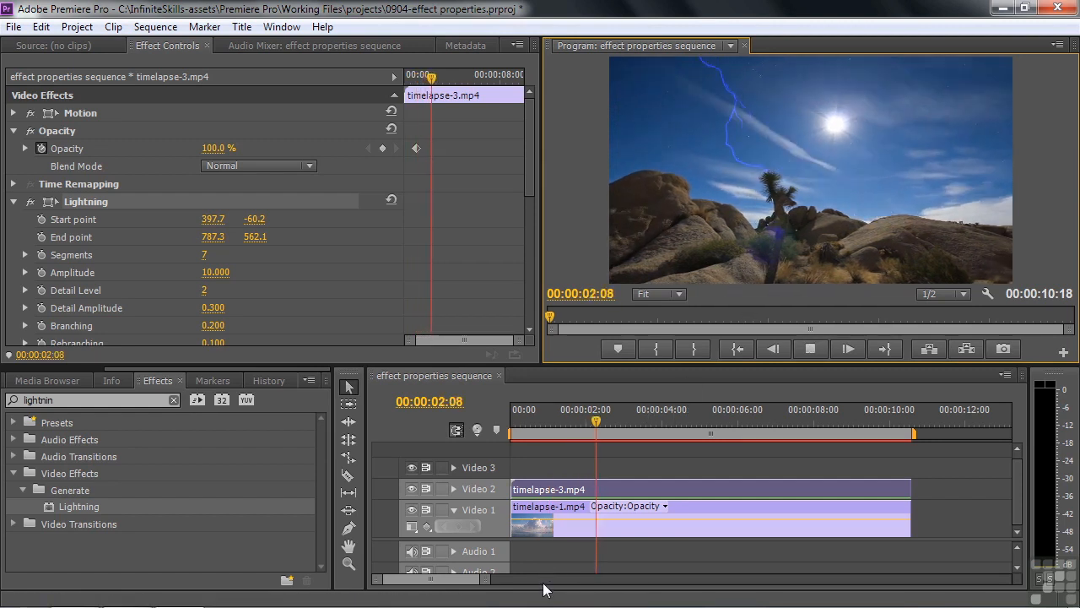
key("space")
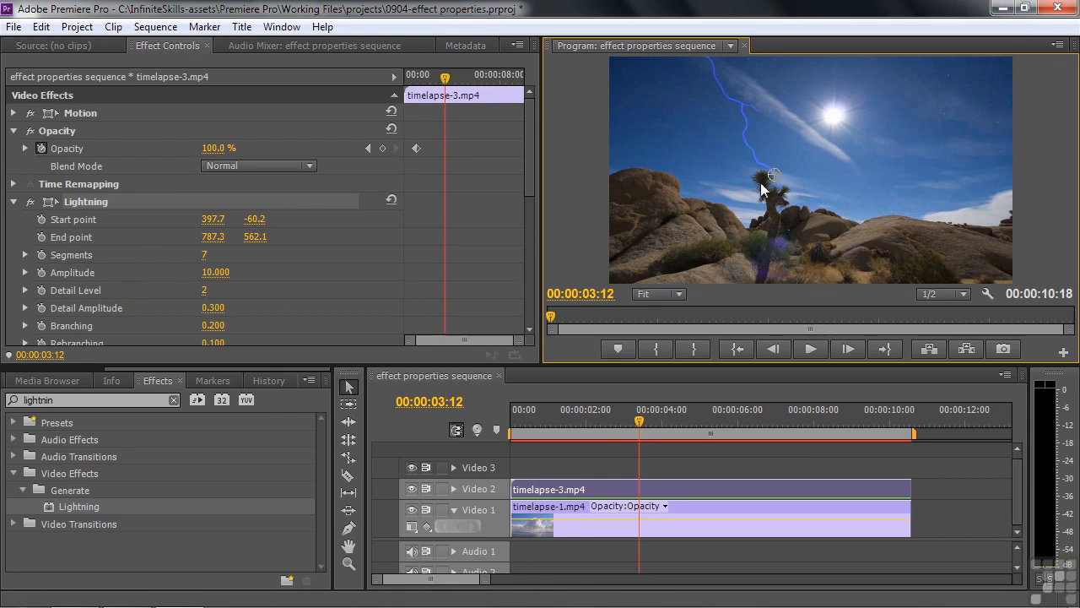
left_click_drag(775, 175, 763, 177)
left_click(639, 421)
left_click_drag(639, 420, 748, 421)
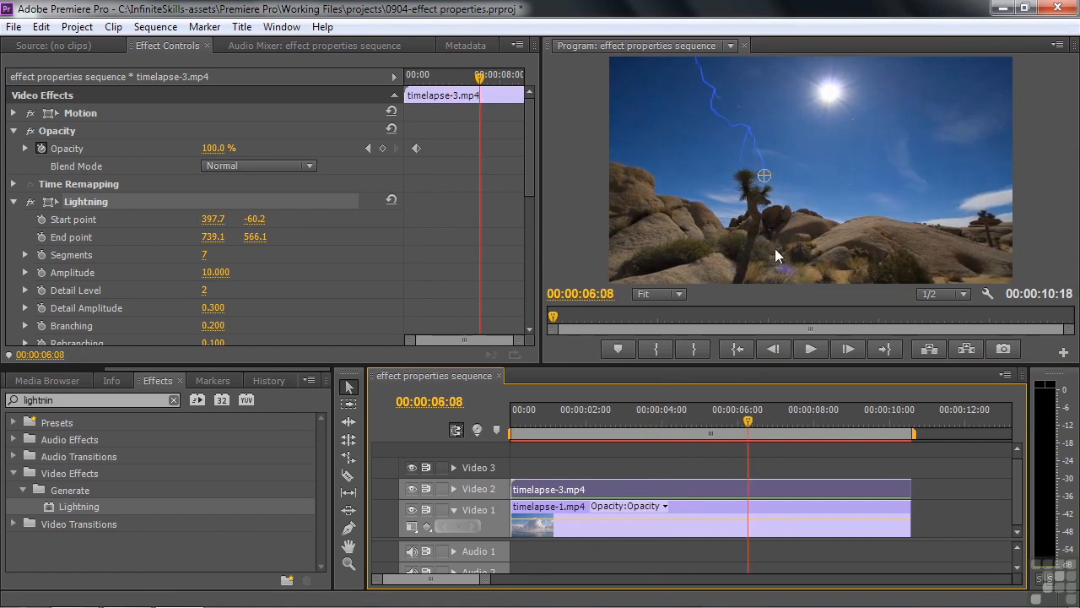
left_click_drag(768, 173, 743, 177)
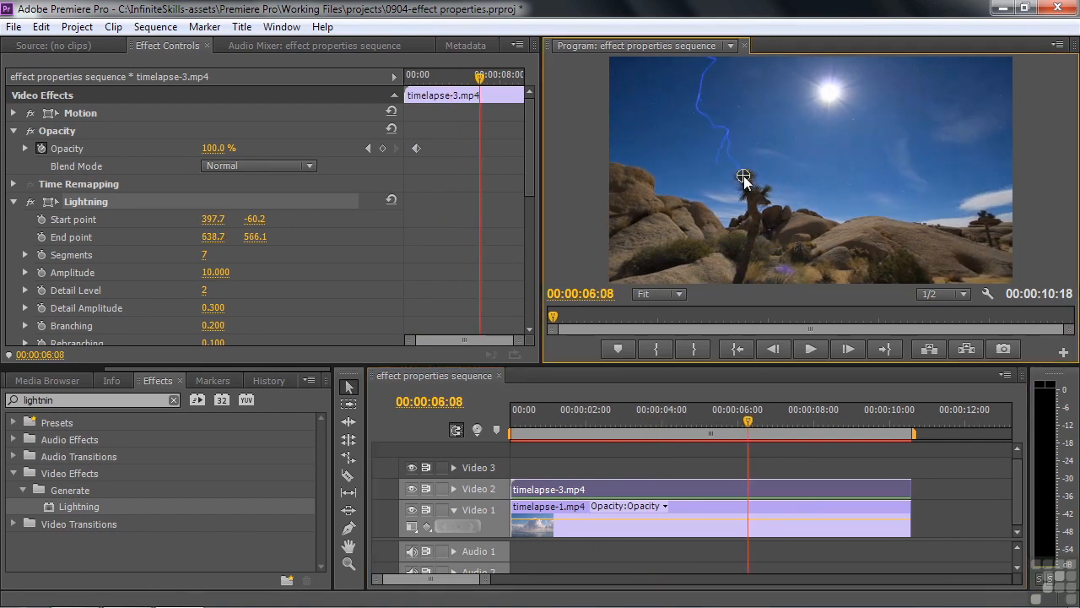
Increase the Branch Width of the Lightning effect on timelapse-3.mp4.
left_click_drag(527, 193, 522, 245)
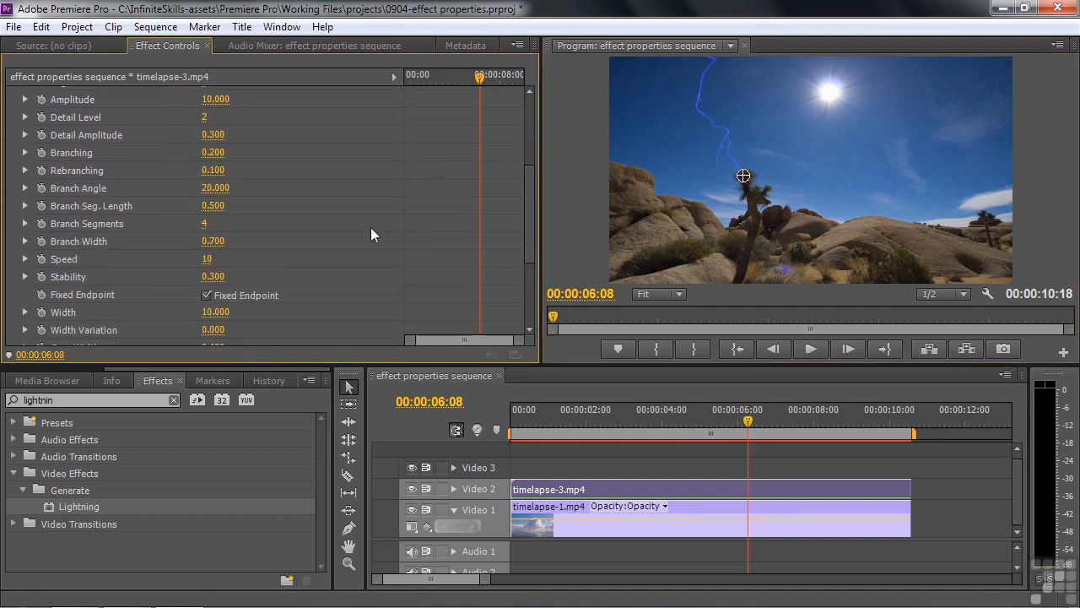
left_click_drag(217, 244, 270, 244)
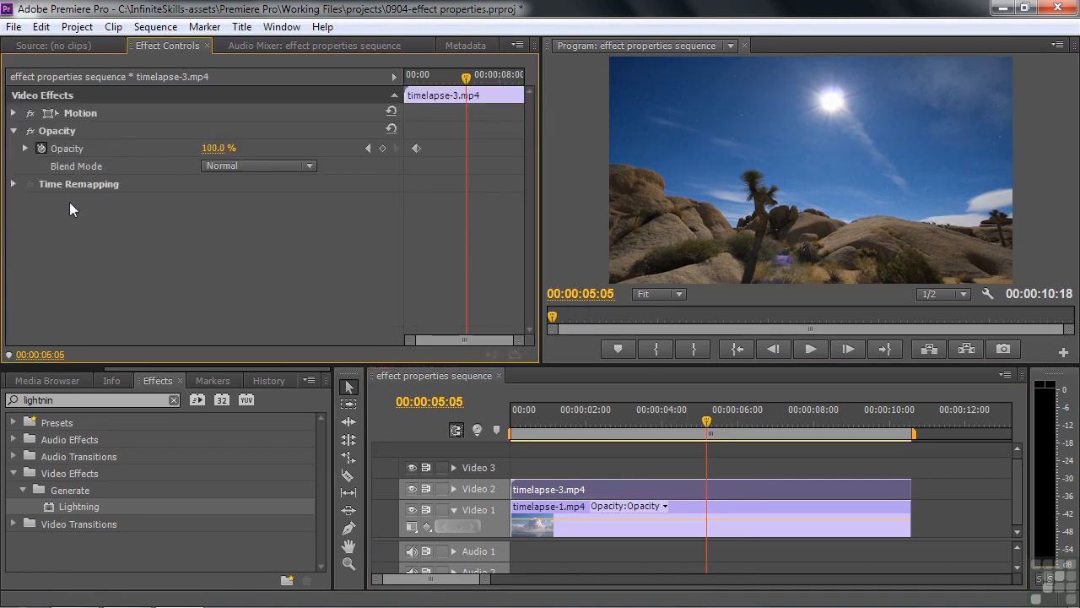
Search the effects for "camera" and apply Camera View to timelapse-3.mp4.
left_click(3, 400)
type("camera")
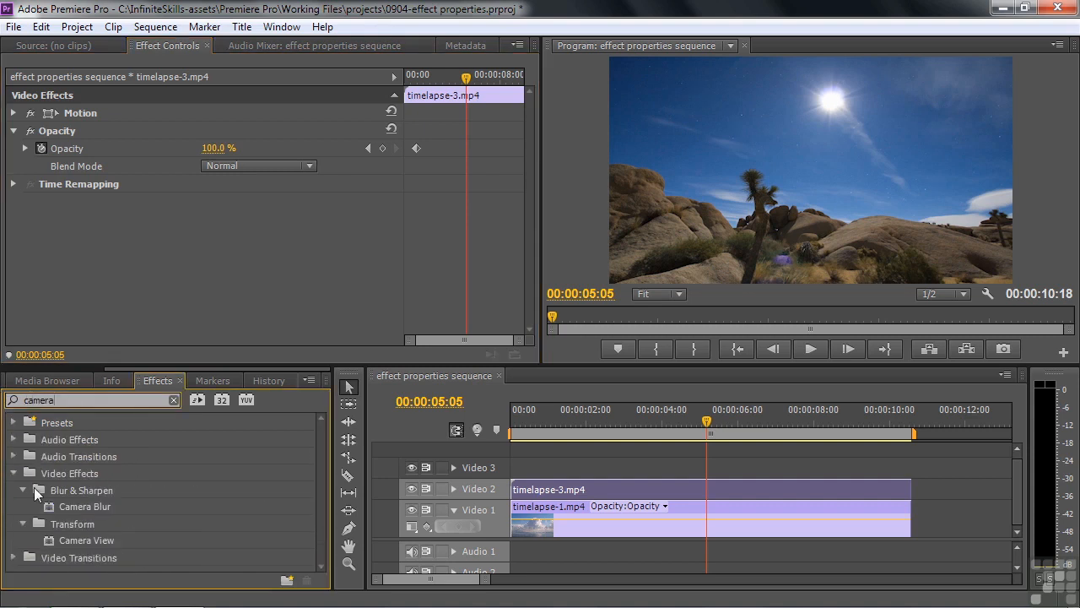
left_click_drag(49, 541, 576, 490)
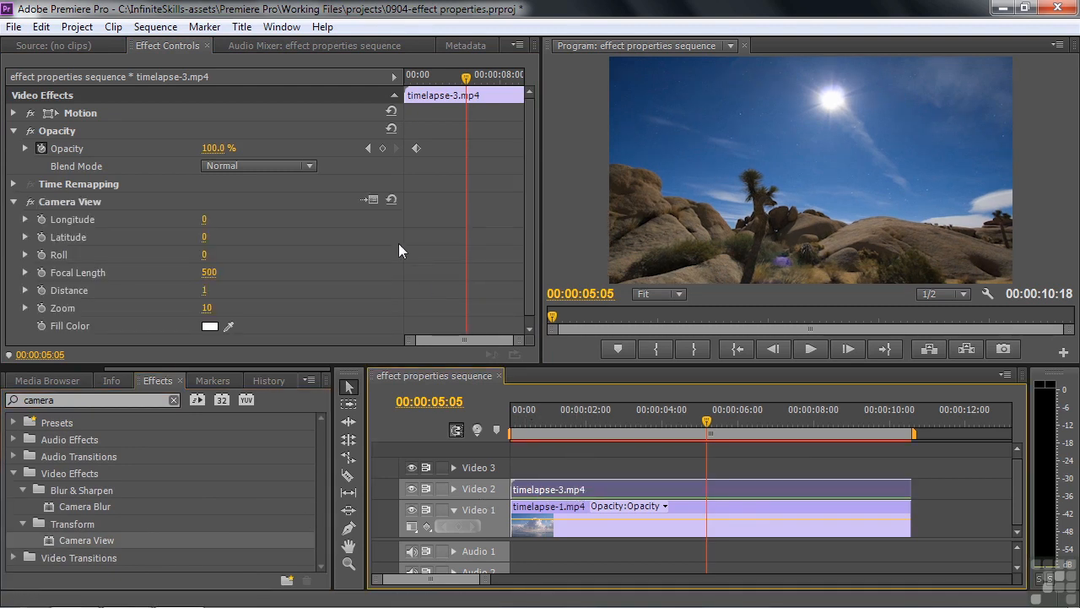
In the Camera View setup dialog, set Longitude to 153, Latitude to 130, Roll to 163 and Distance to 298.
left_click(371, 199)
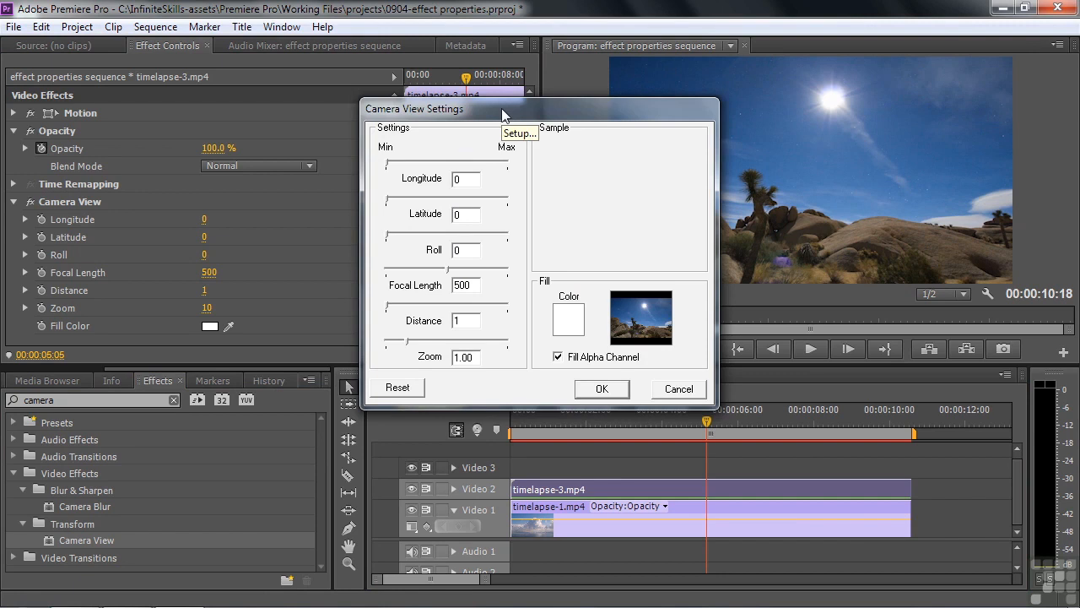
mouse_move(502, 110)
left_mouse_down()
mouse_move(564, 108)
mouse_move(498, 99)
left_mouse_up()
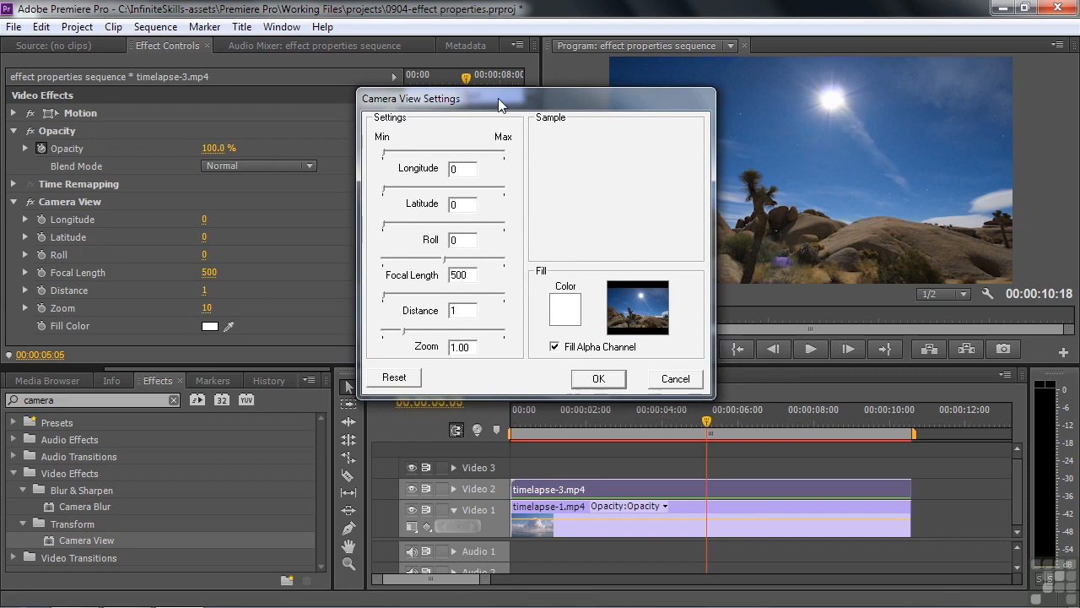
left_click_drag(497, 98, 479, 98)
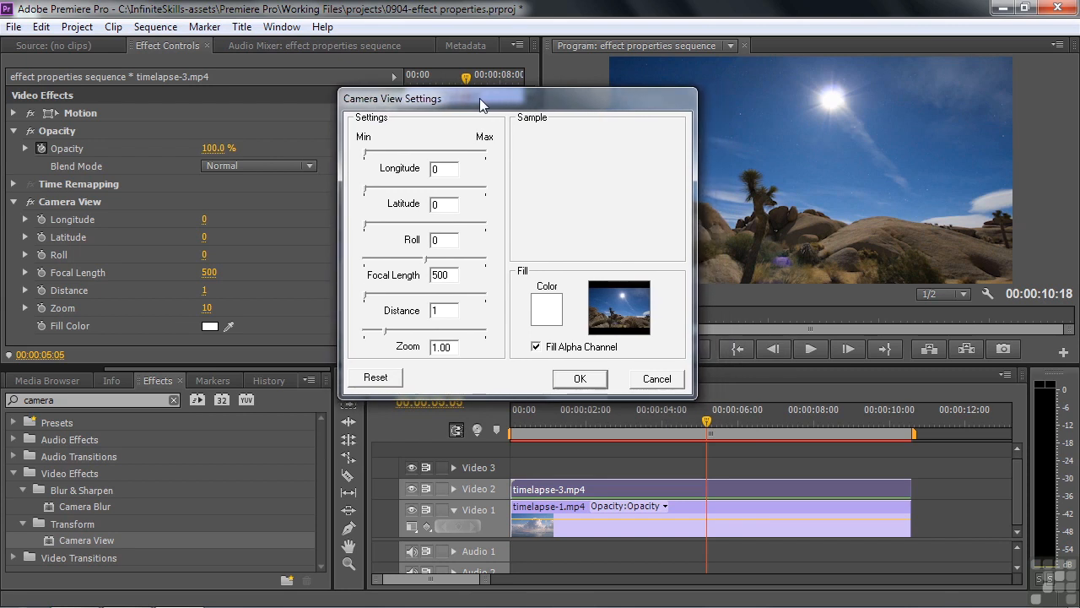
left_click_drag(365, 154, 416, 154)
left_click_drag(365, 190, 409, 192)
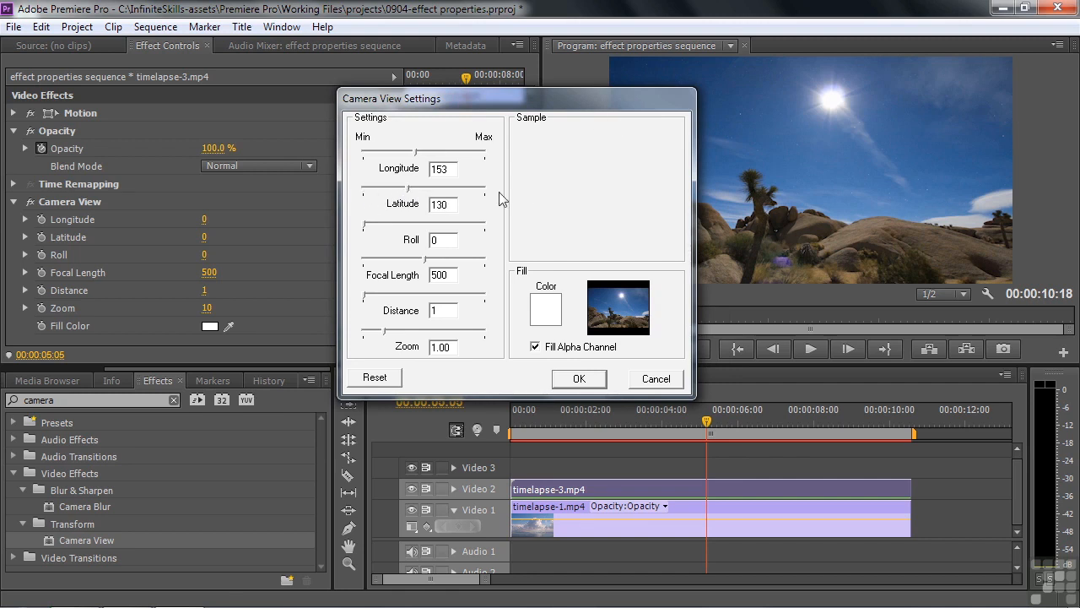
left_click_drag(366, 224, 419, 224)
left_click_drag(365, 295, 415, 298)
left_click(582, 381)
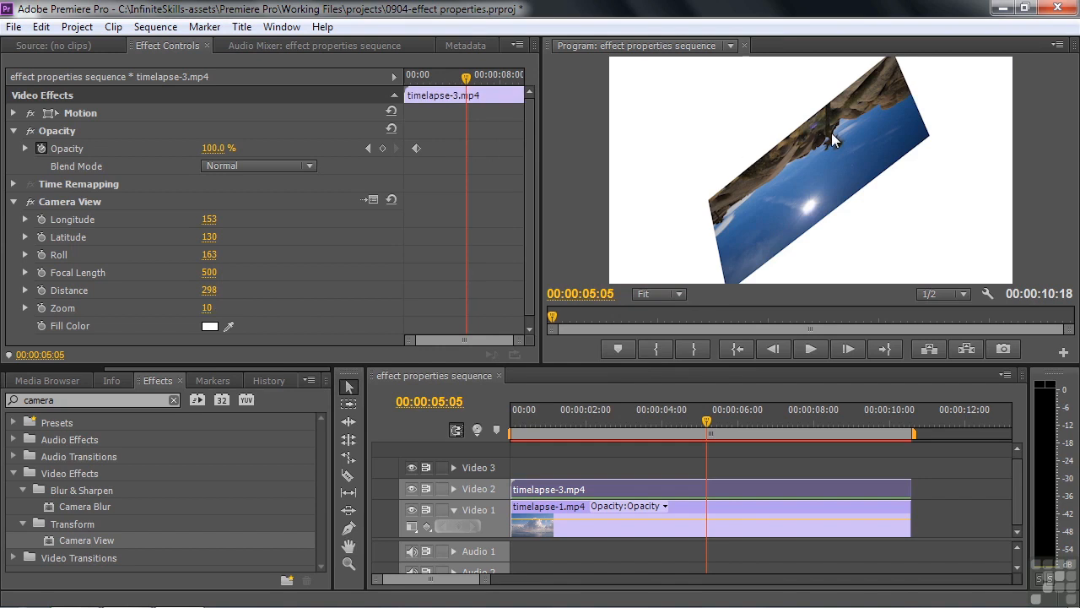
Set Camera View's Roll to 360 and Latitude to 23, and change its Fill Color to purple 8C149A.
left_click_drag(211, 259, 105, 240)
left_click_drag(205, 241, 286, 259)
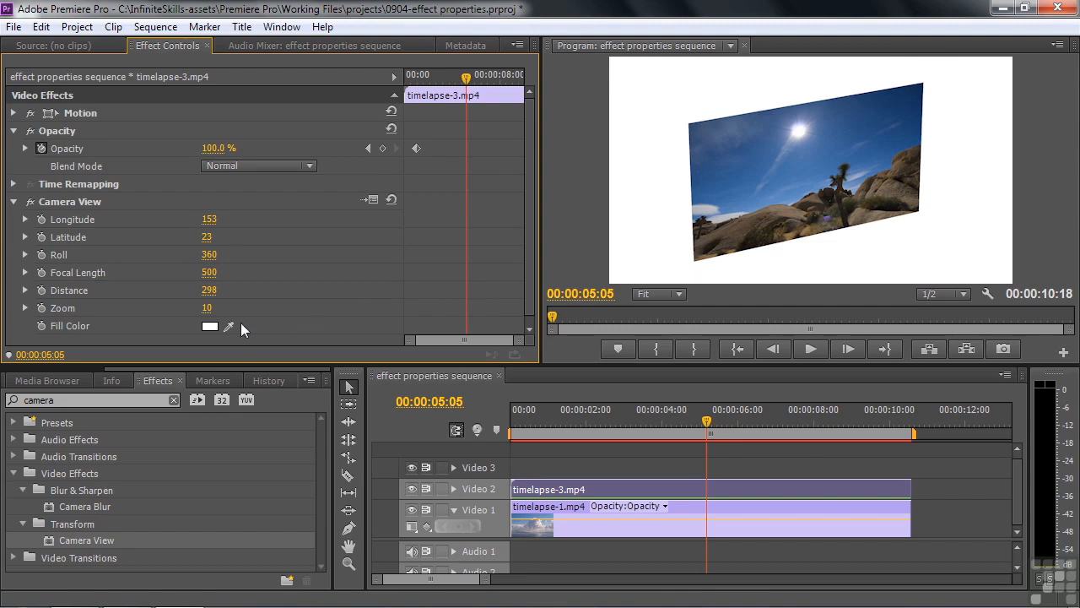
left_click(213, 327)
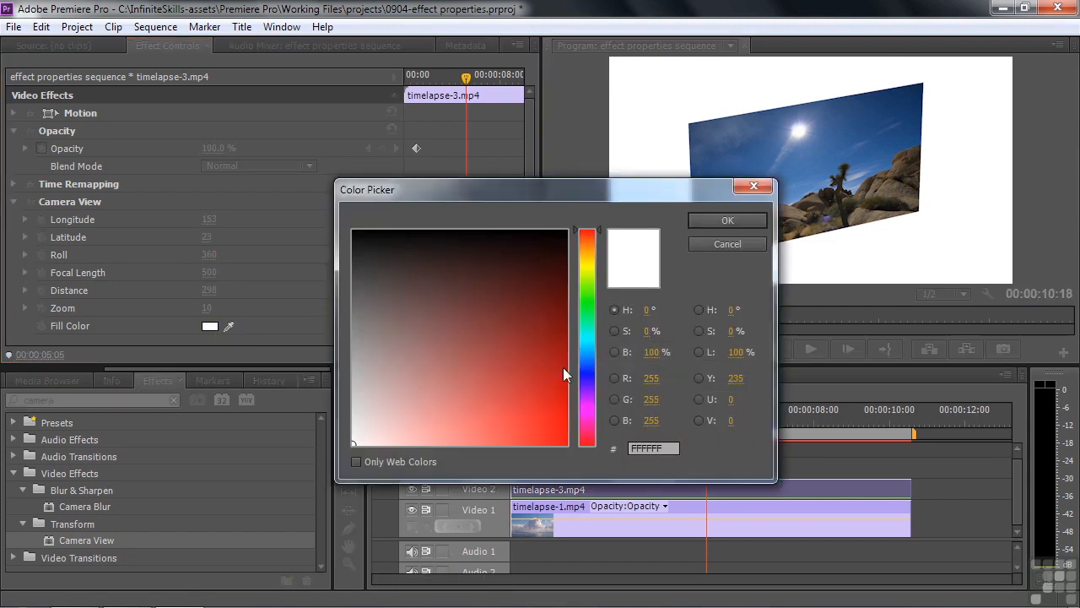
left_click(590, 405)
left_click(539, 359)
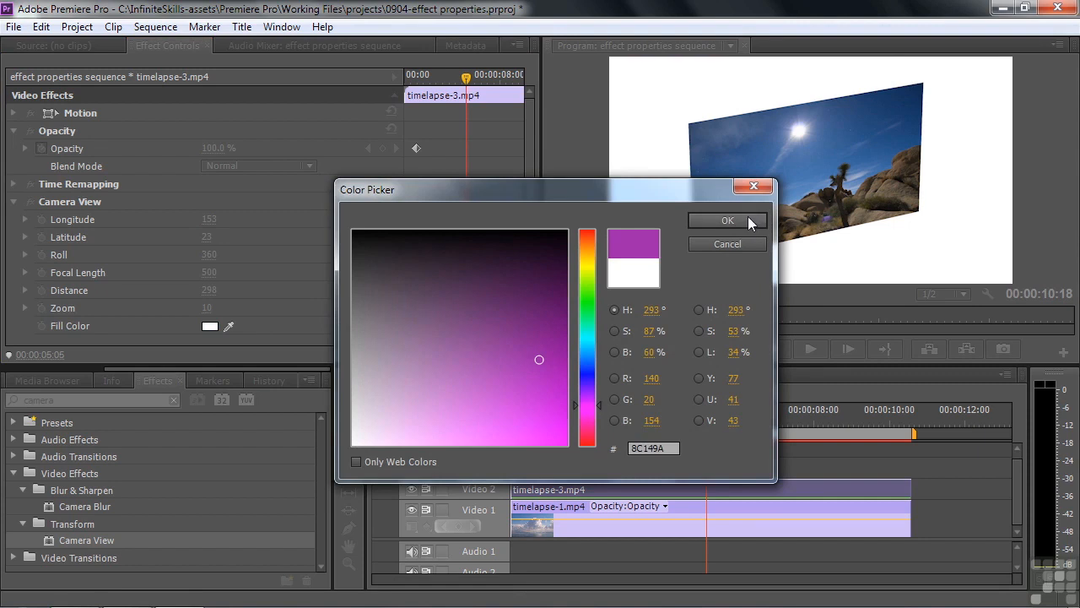
left_click(746, 218)
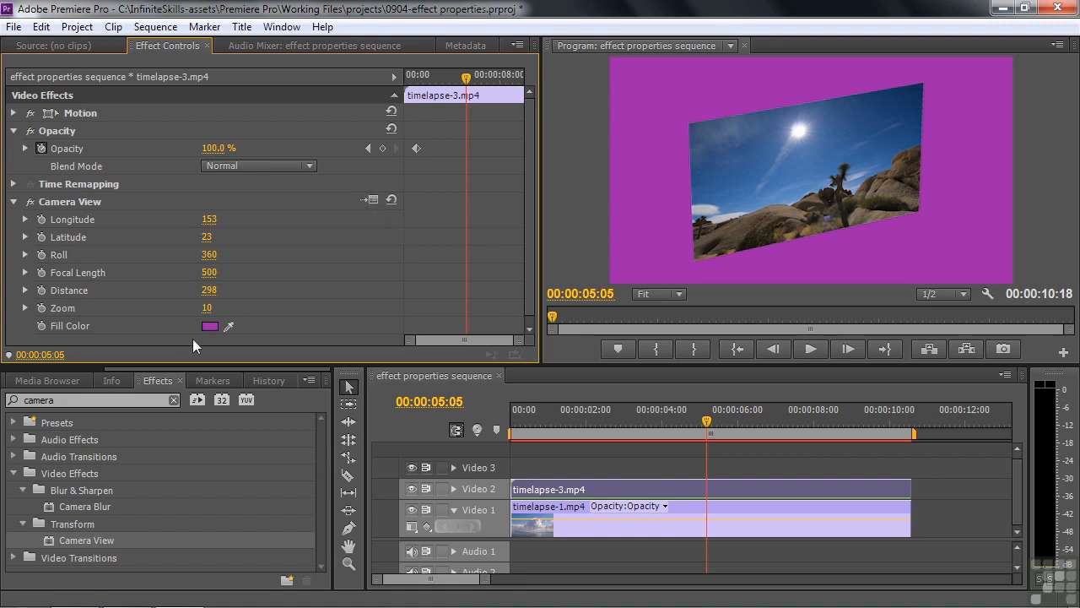
Turn off Fill Alpha Channel in the Camera View settings.
left_click(368, 200)
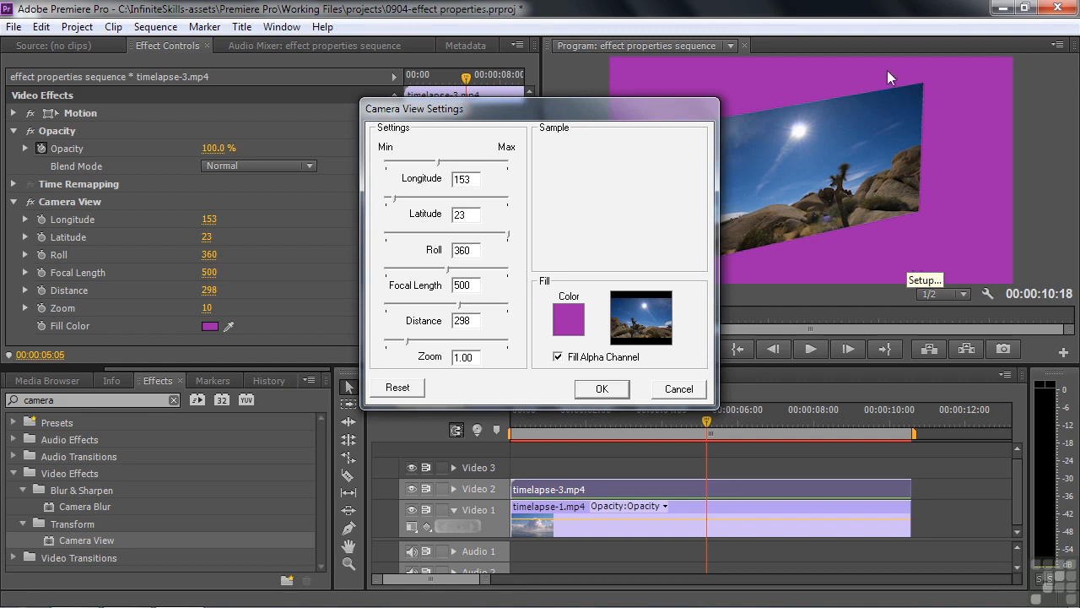
left_click(557, 357)
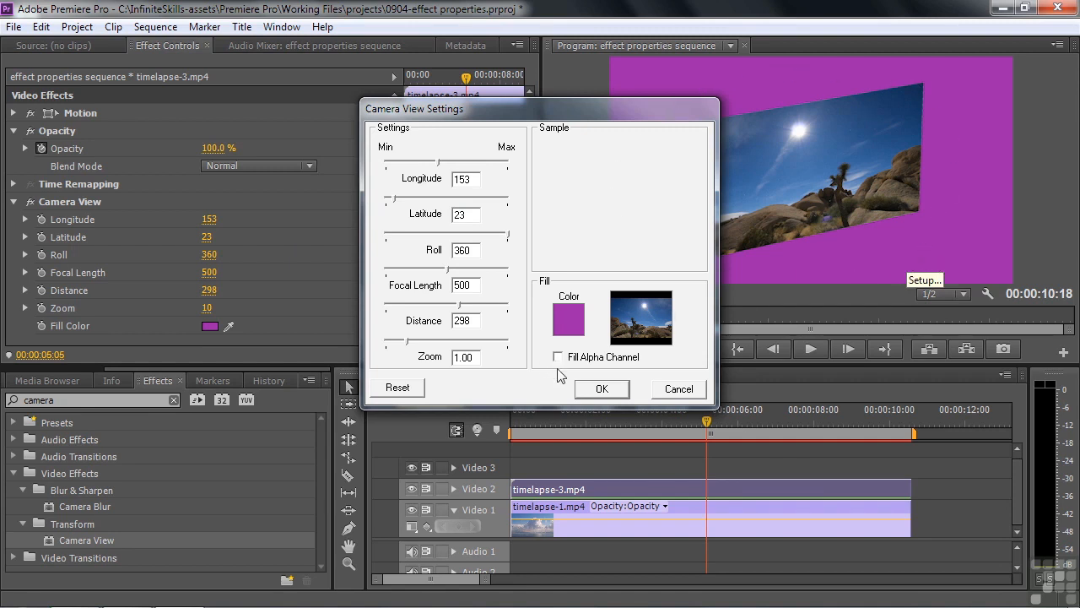
left_click(601, 389)
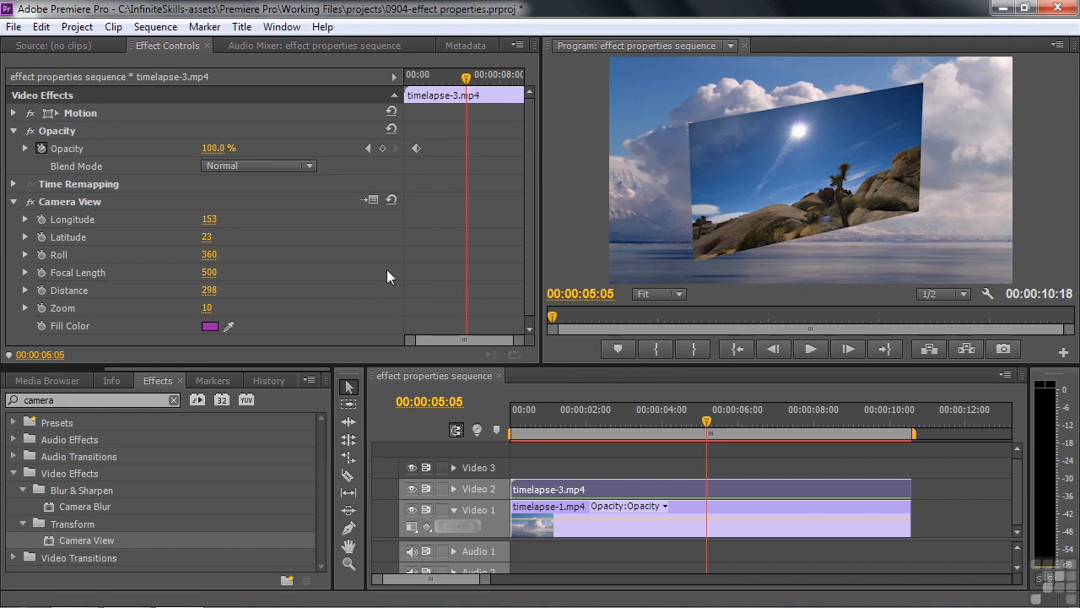
Replace the Camera View effect on timelapse-3.mp4 with the Levels effect.
left_click(72, 201)
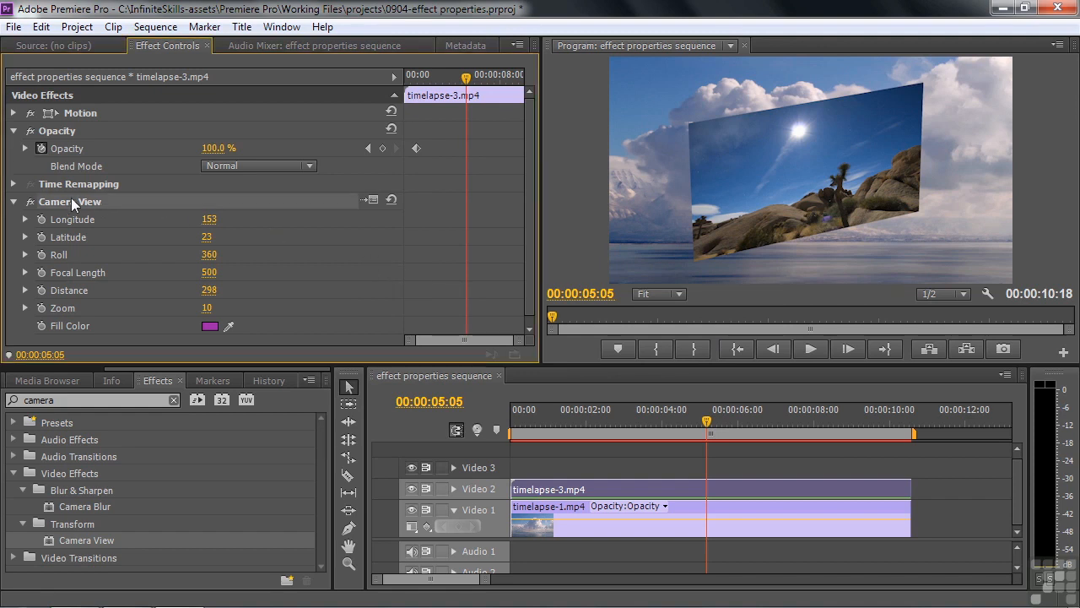
key("Delete")
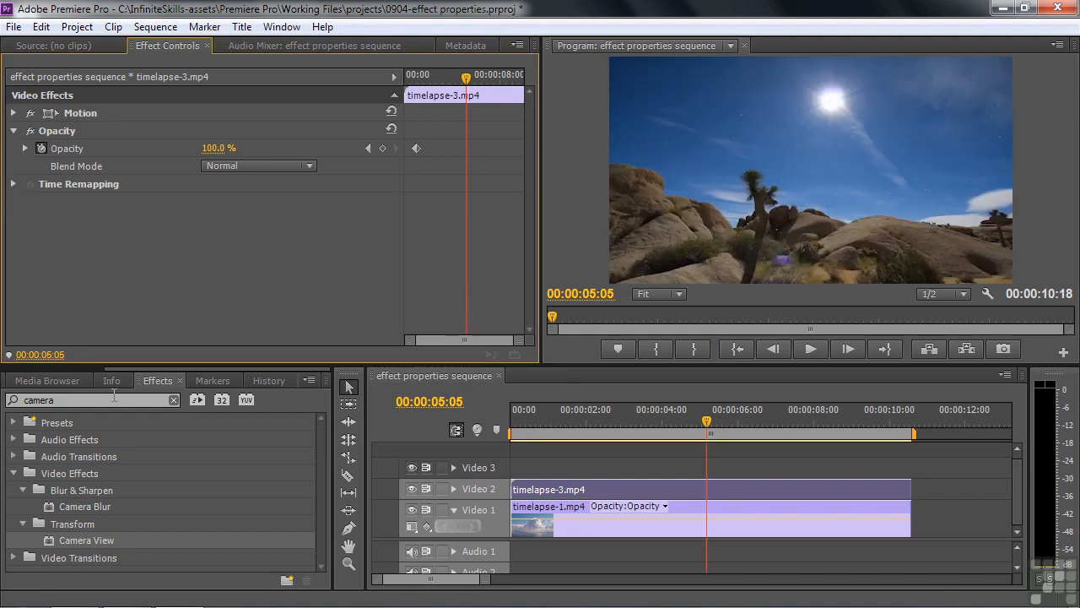
left_click(25, 400)
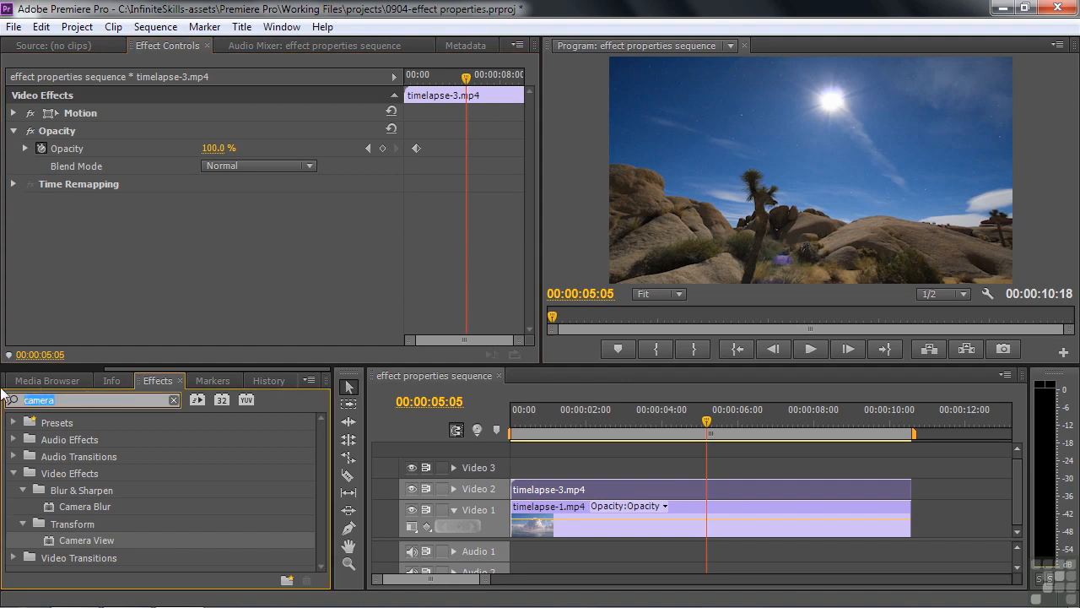
type("levels")
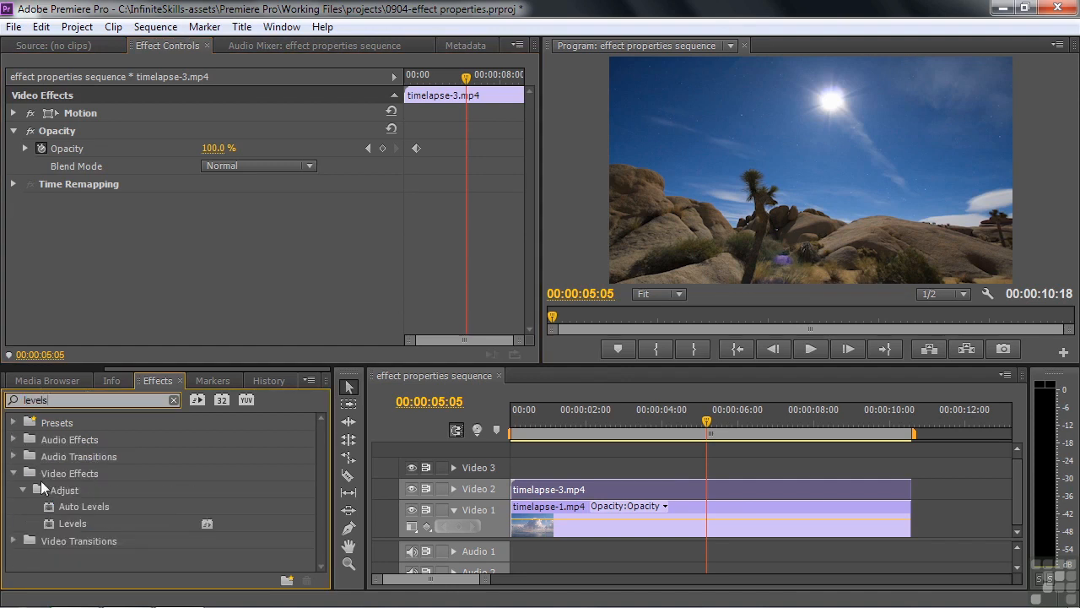
double_click(46, 523)
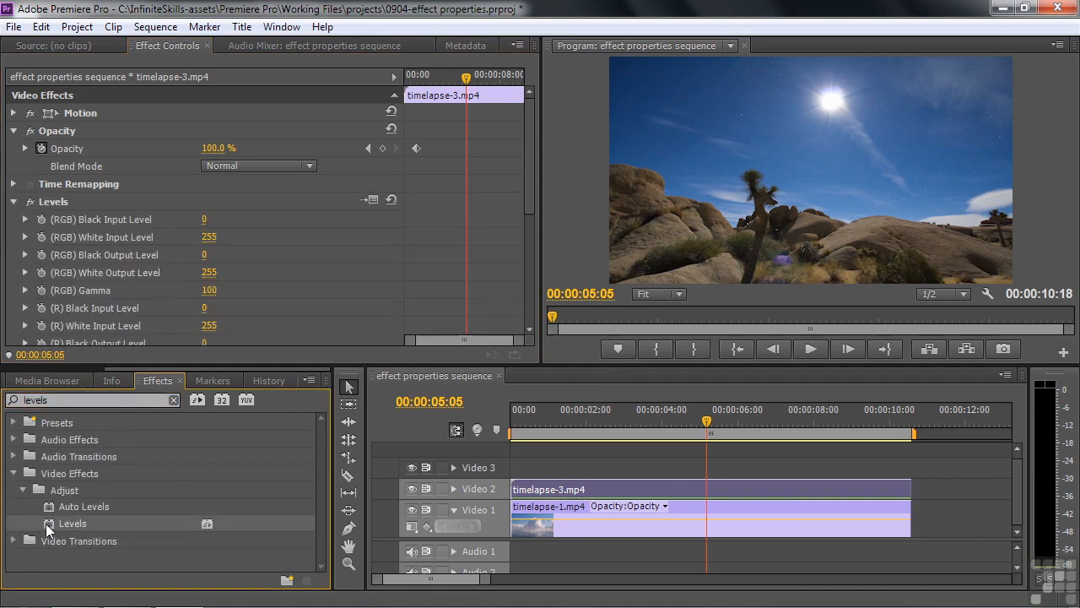
In the Levels setup dialog, set the RGB input midtone level to 1.13.
left_click(374, 199)
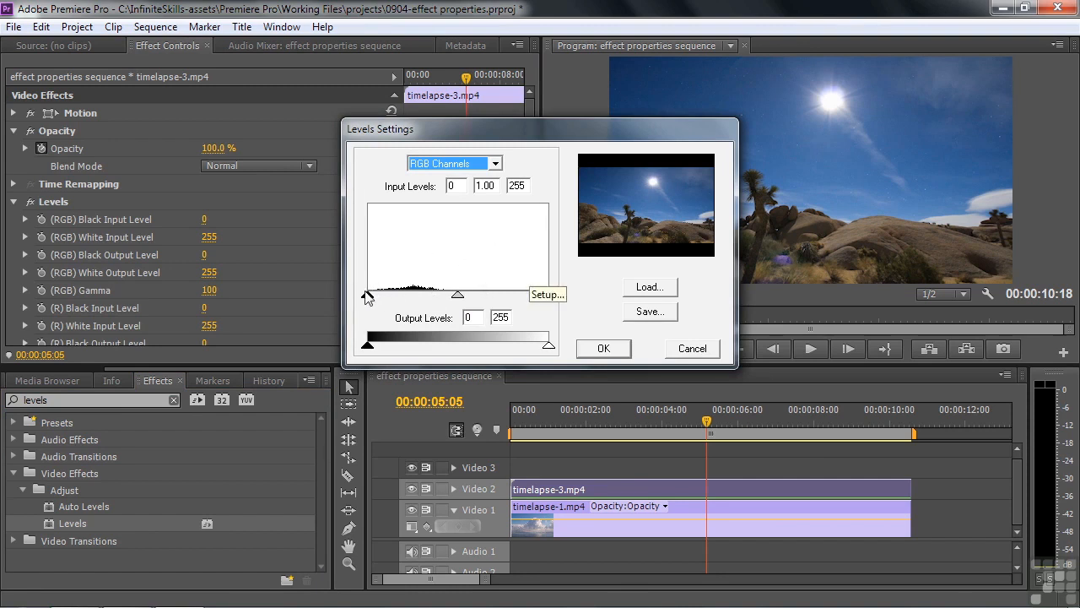
mouse_move(458, 295)
left_mouse_down()
mouse_move(432, 304)
mouse_move(477, 306)
mouse_move(461, 313)
left_mouse_up()
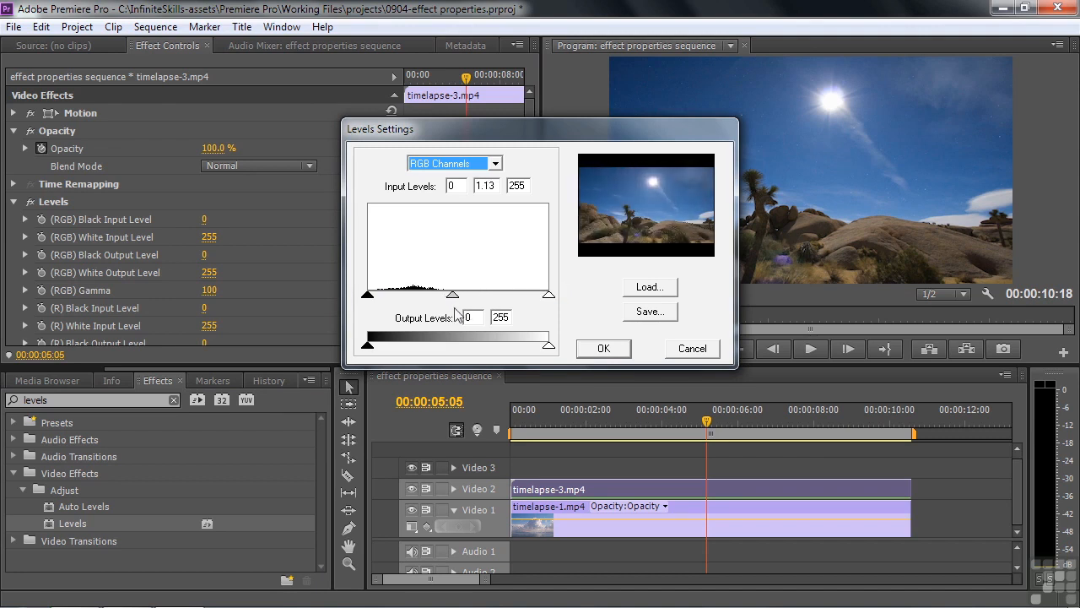
mouse_move(549, 346)
left_mouse_down()
mouse_move(506, 348)
mouse_move(567, 346)
left_mouse_up()
left_click(603, 347)
Set the (RGB) Gamma of Levels to 109 and check the adjustment in the Levels setup dialog without changing anything.
left_click_drag(209, 289, 179, 289)
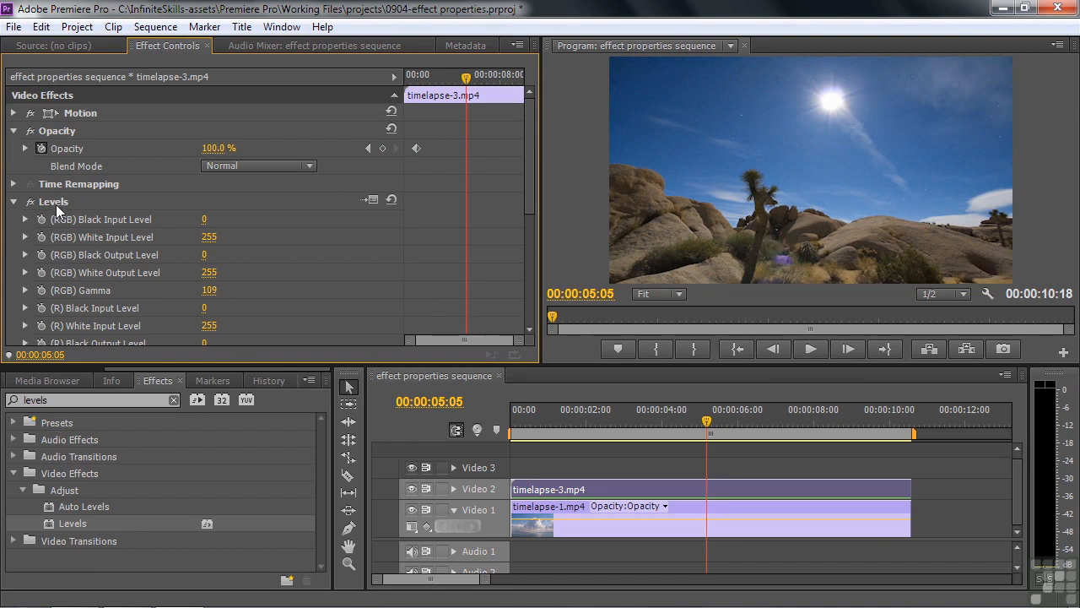
left_click(372, 200)
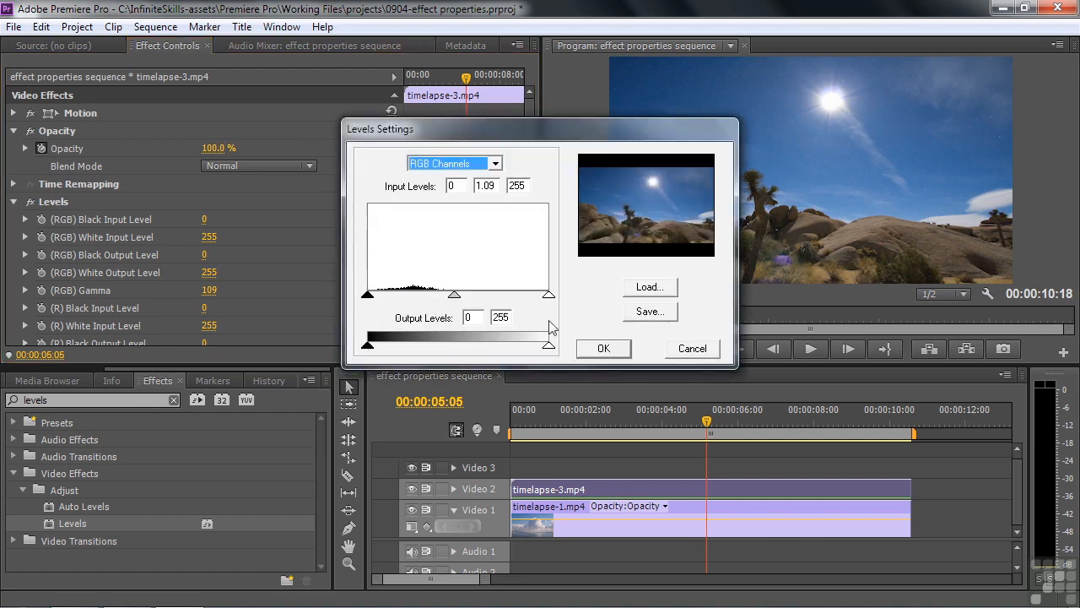
left_click(692, 348)
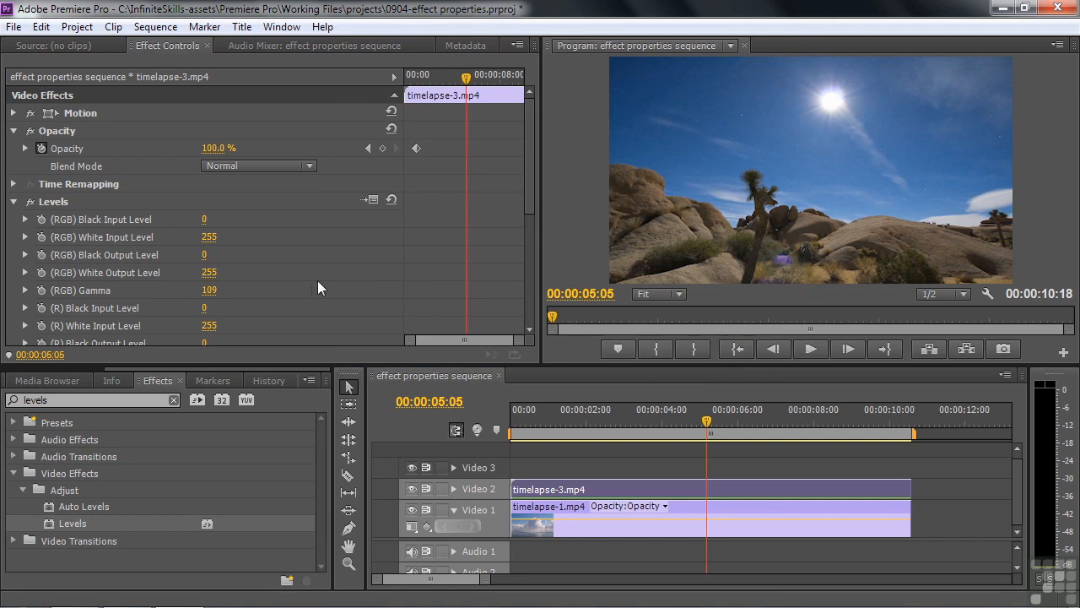